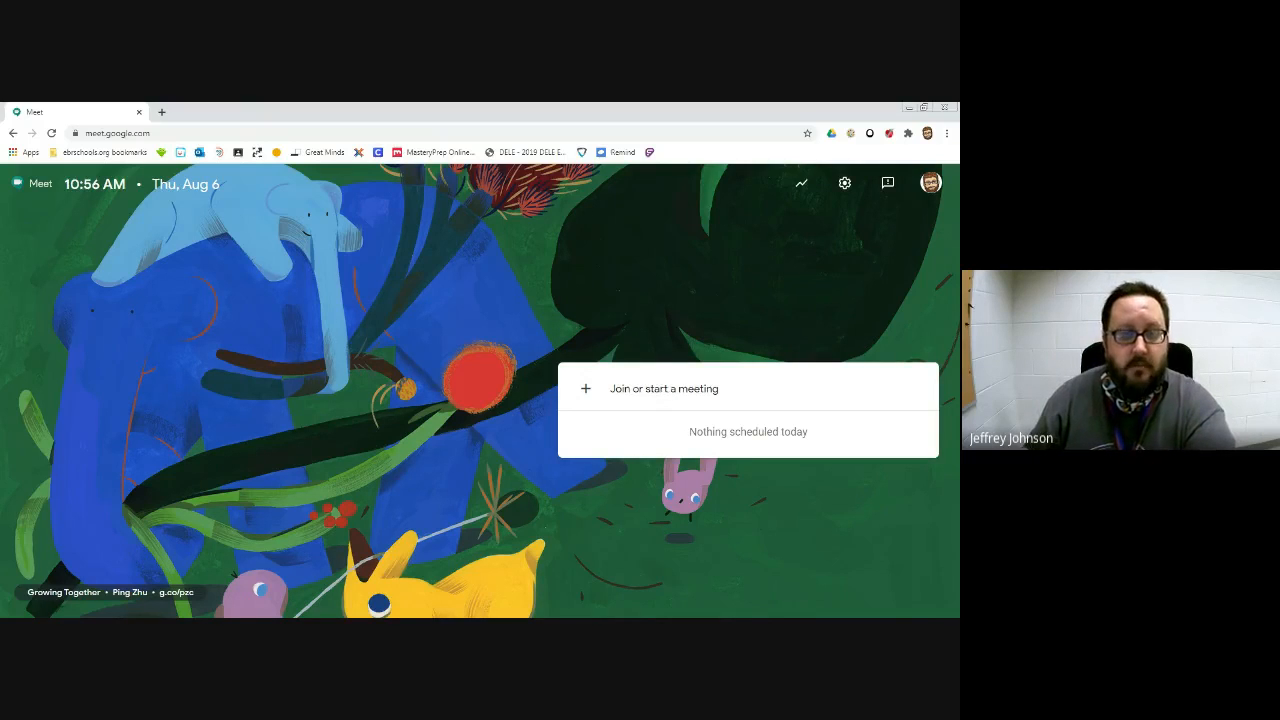
Start a new meeting with the meeting code or nickname left blank.
left_click(664, 390)
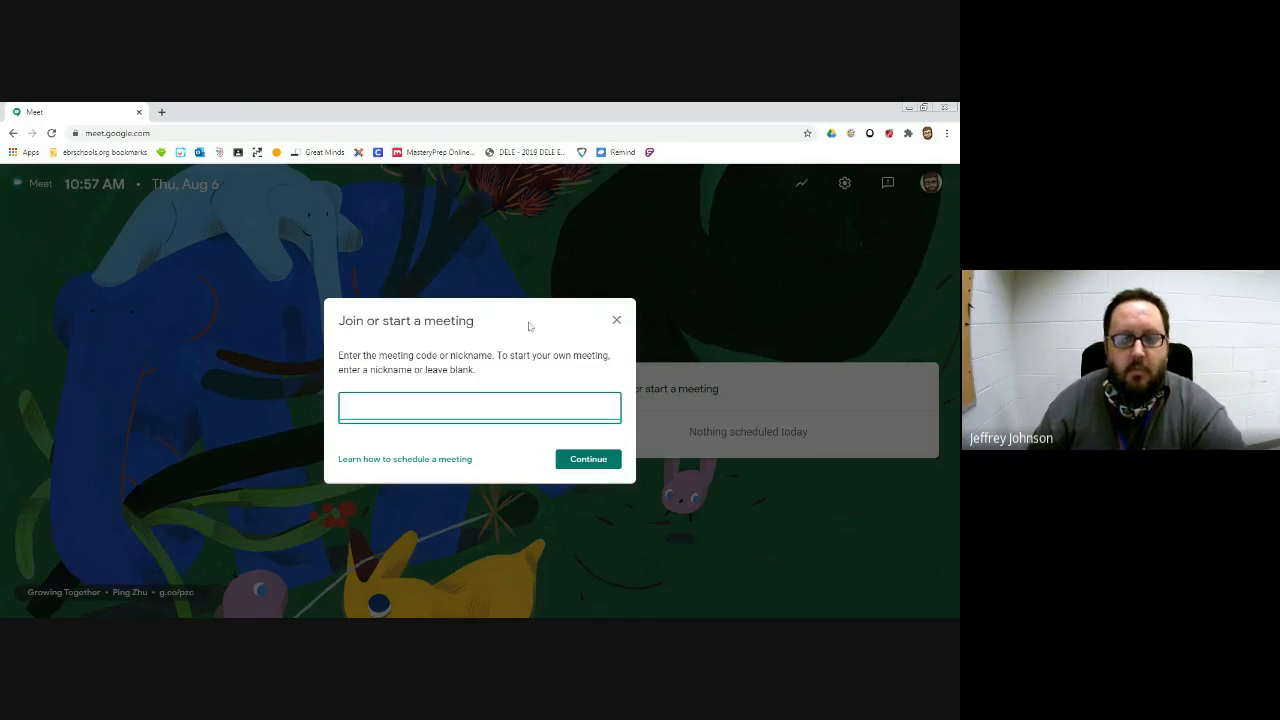
left_click(578, 466)
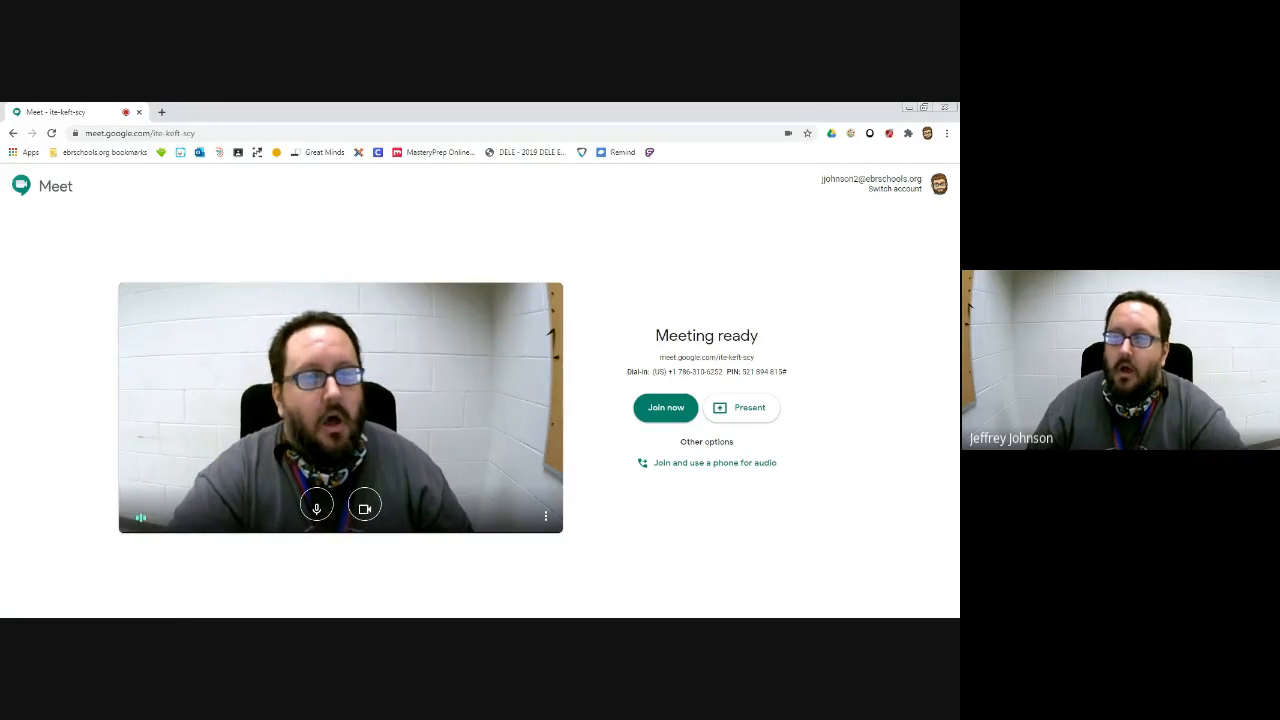
Highlight the new meeting's link, dial-in phone number and PIN one after another on the meeting-ready page.
left_click_drag(659, 357, 757, 357)
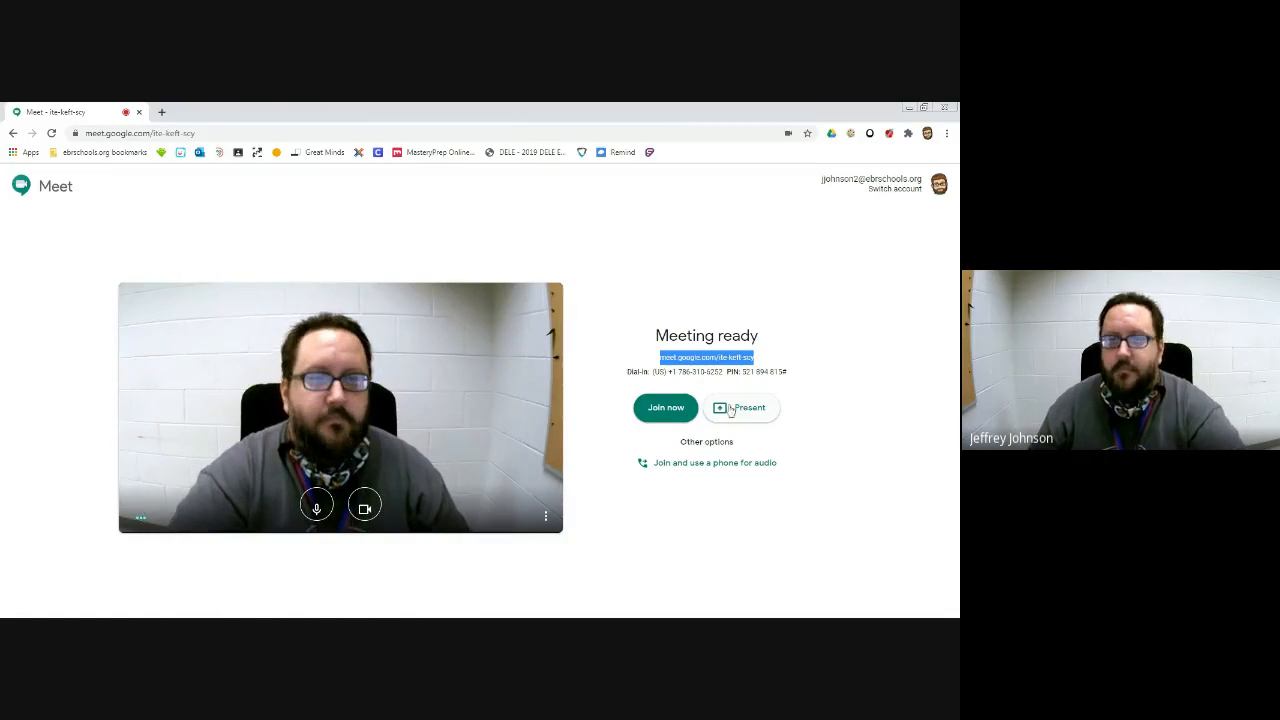
left_click(676, 381)
left_click_drag(671, 374, 728, 383)
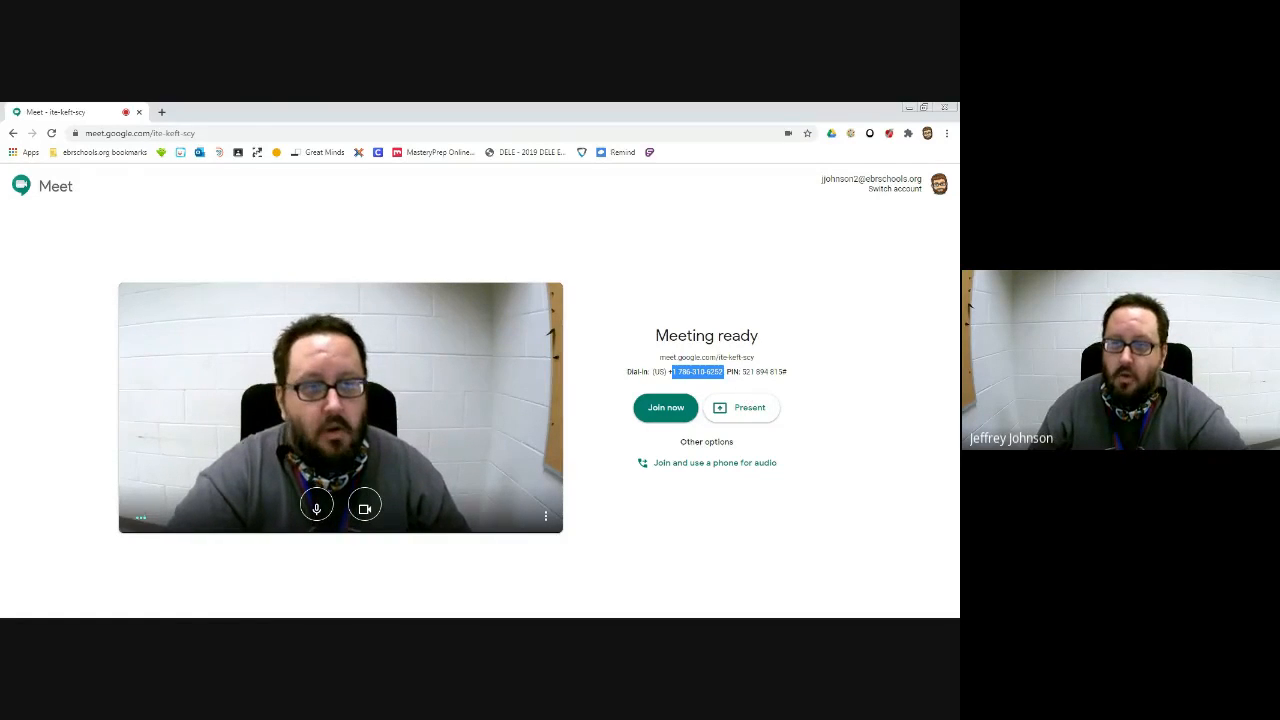
left_click_drag(742, 372, 786, 374)
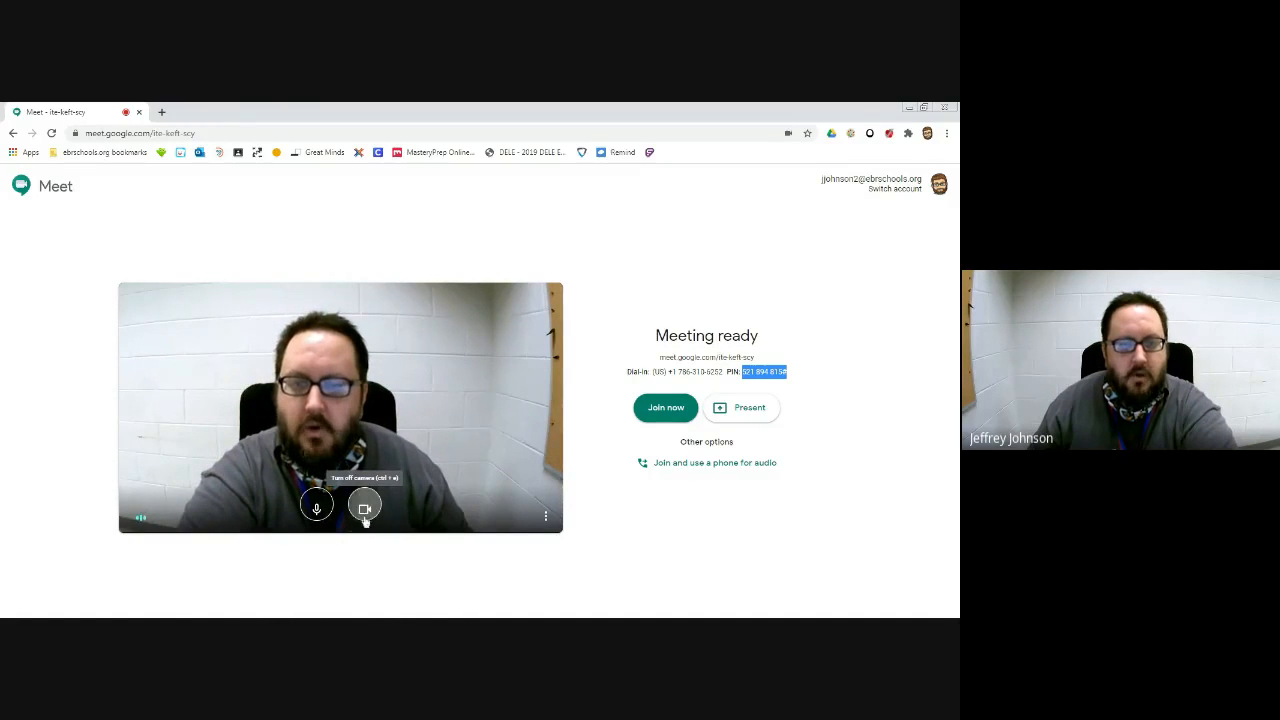
Turn the camera and microphone off in the pre-meeting preview and switch both back on.
left_click(365, 509)
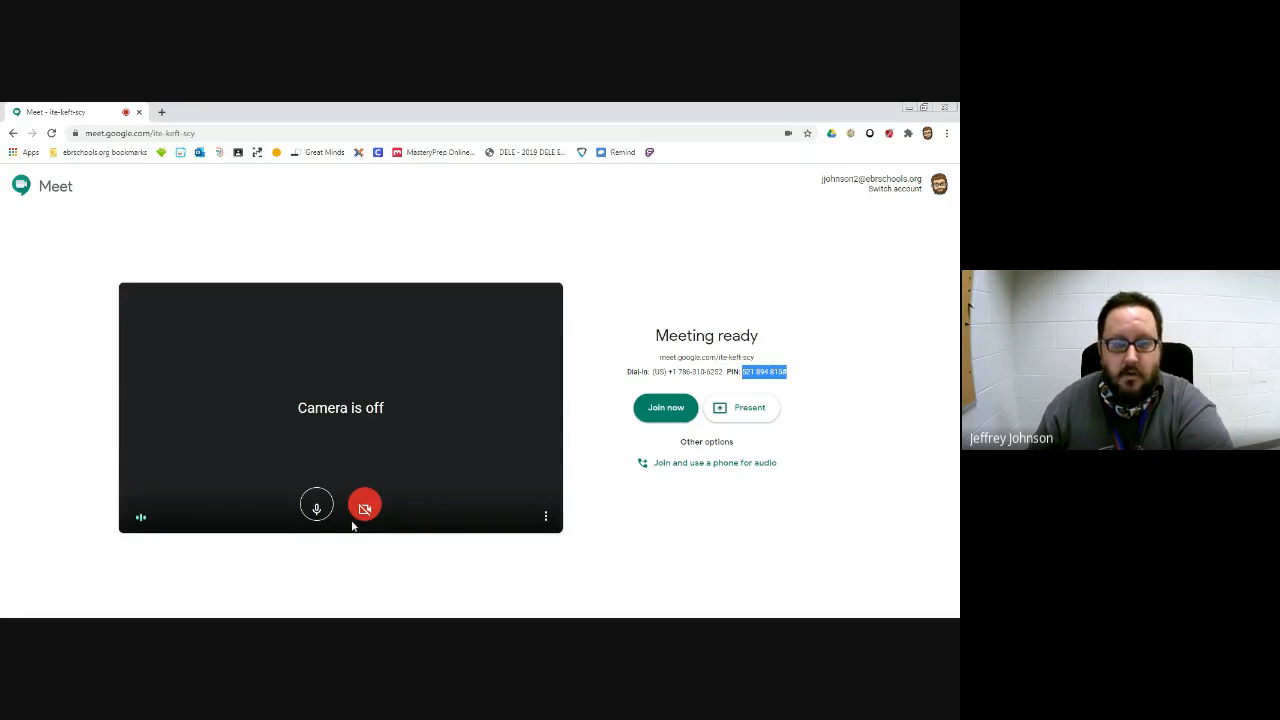
left_click(318, 509)
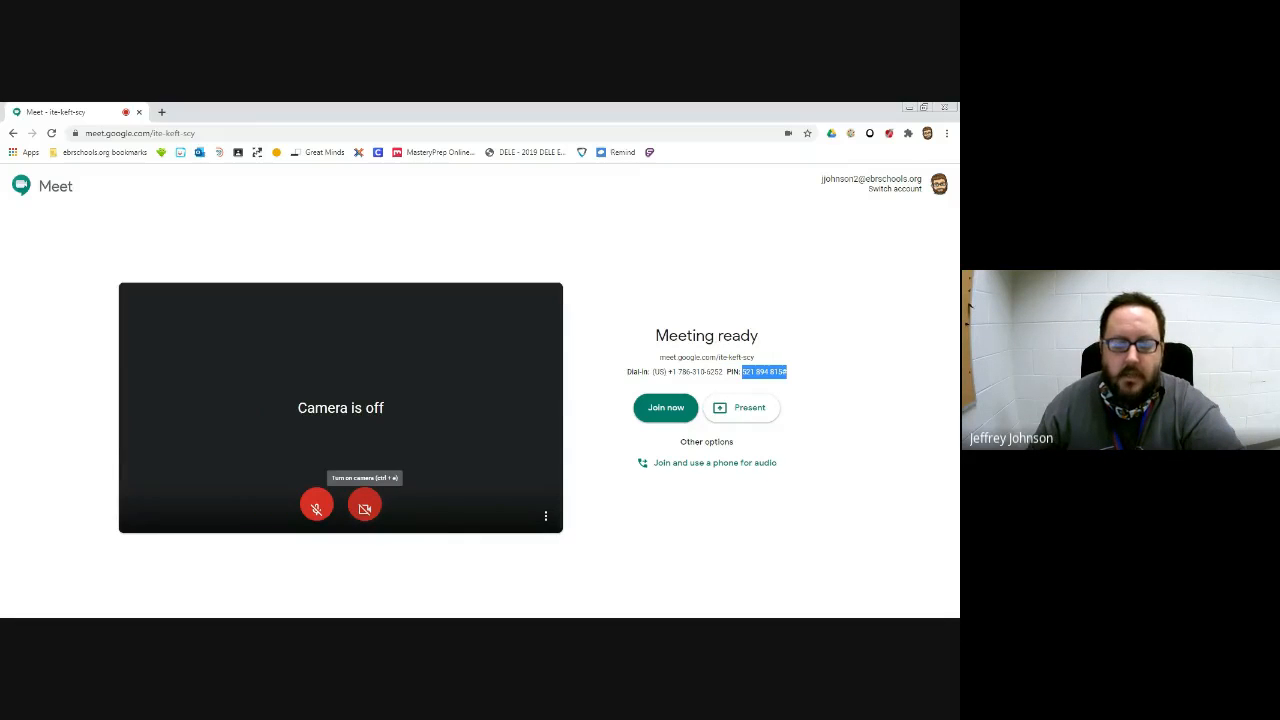
left_click(365, 505)
left_click(316, 507)
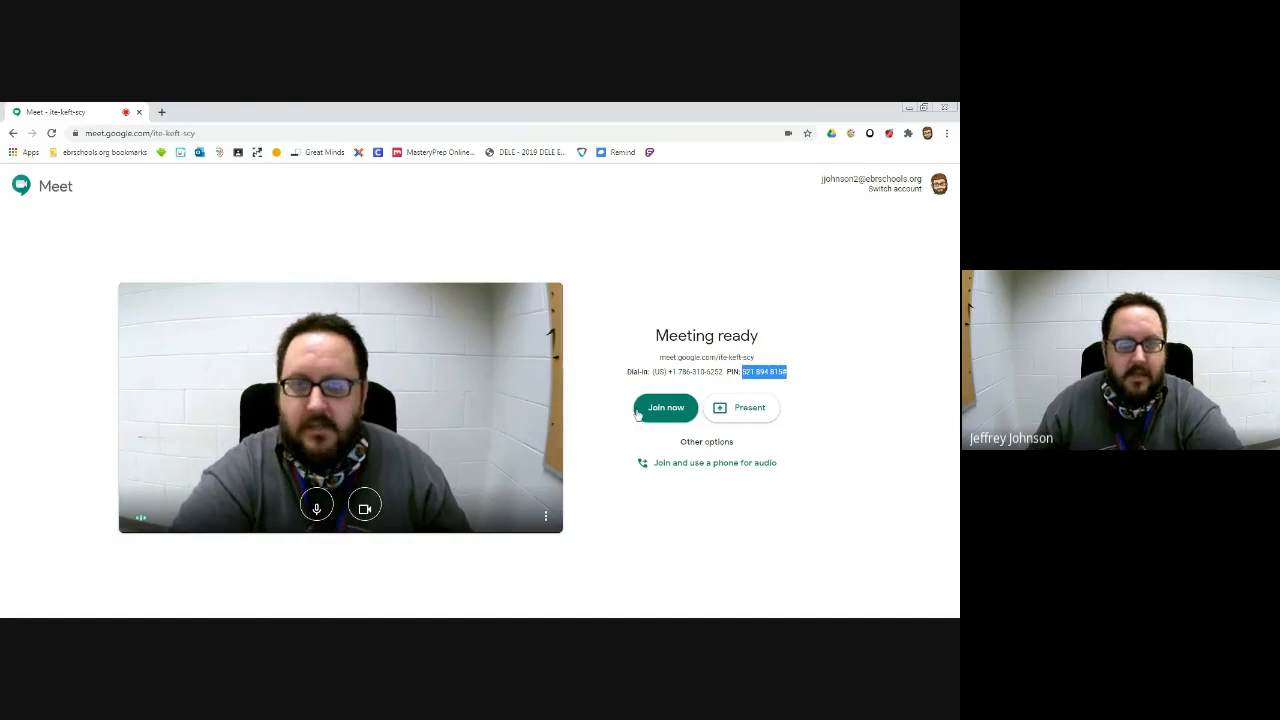
Join the meeting and dismiss the dialog for adding others.
left_click(650, 409)
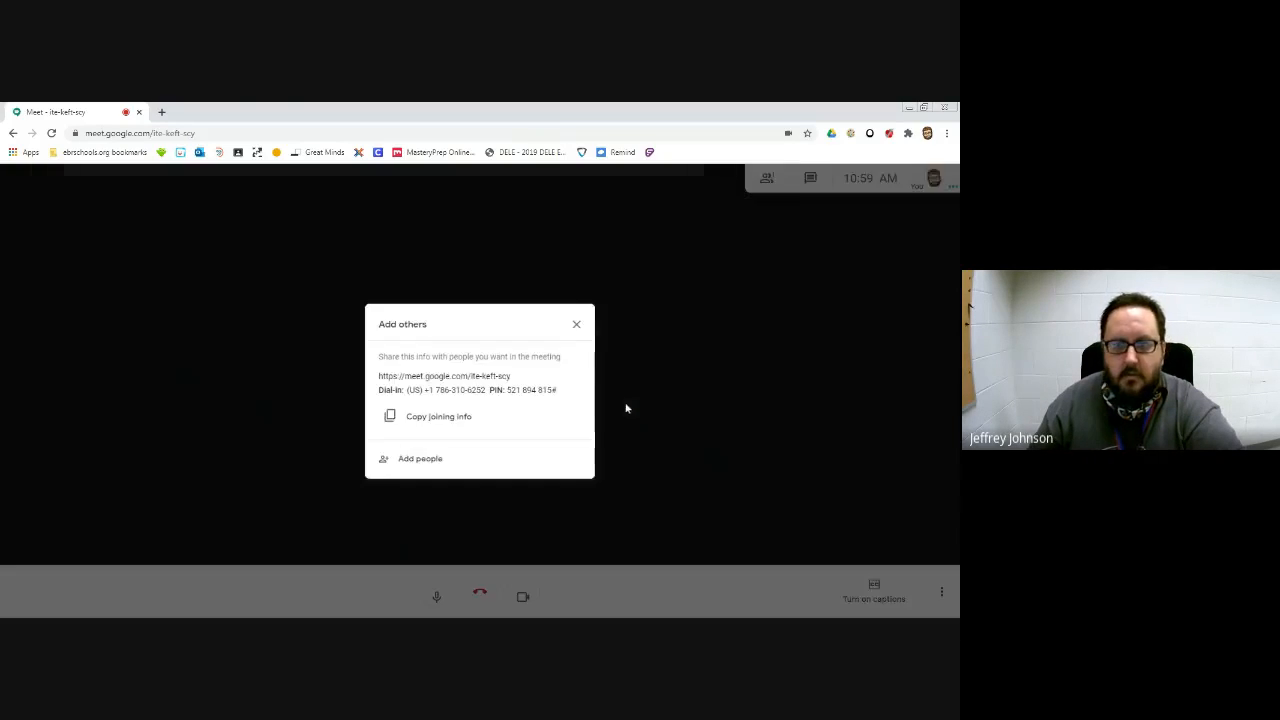
left_click(580, 322)
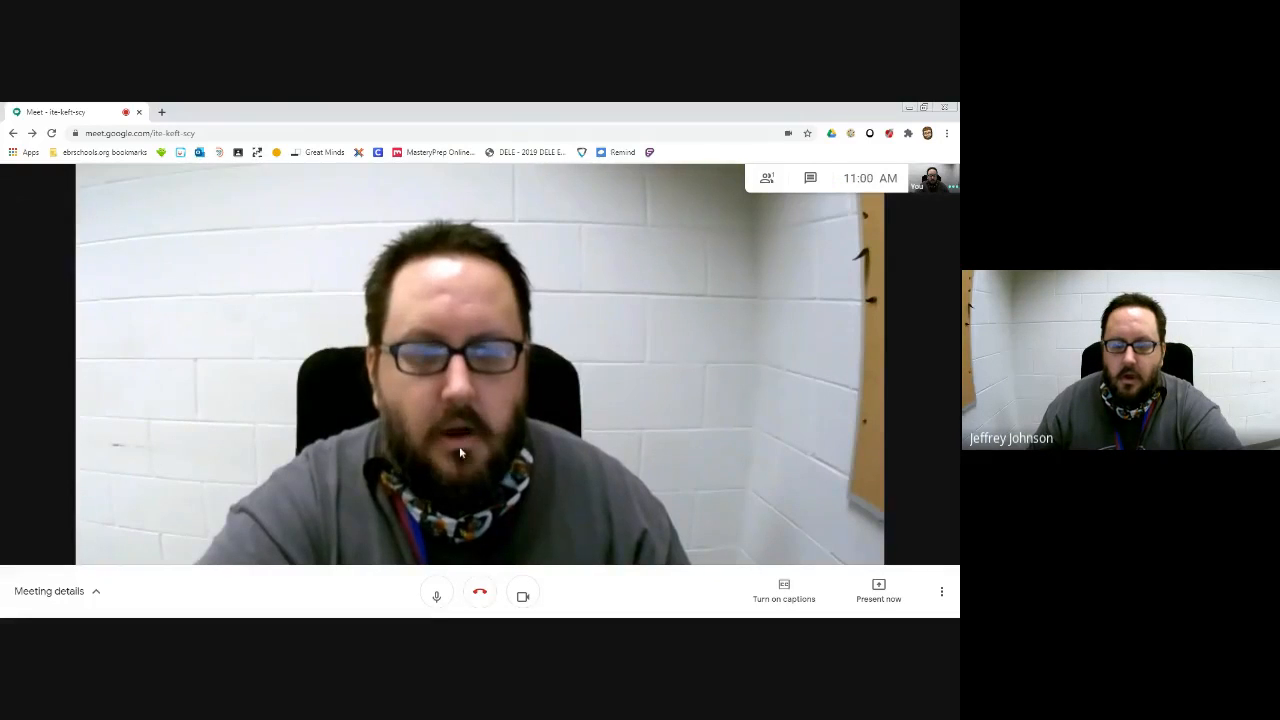
Mute and unmute the microphone in the meeting, leaving it muted.
left_click(436, 595)
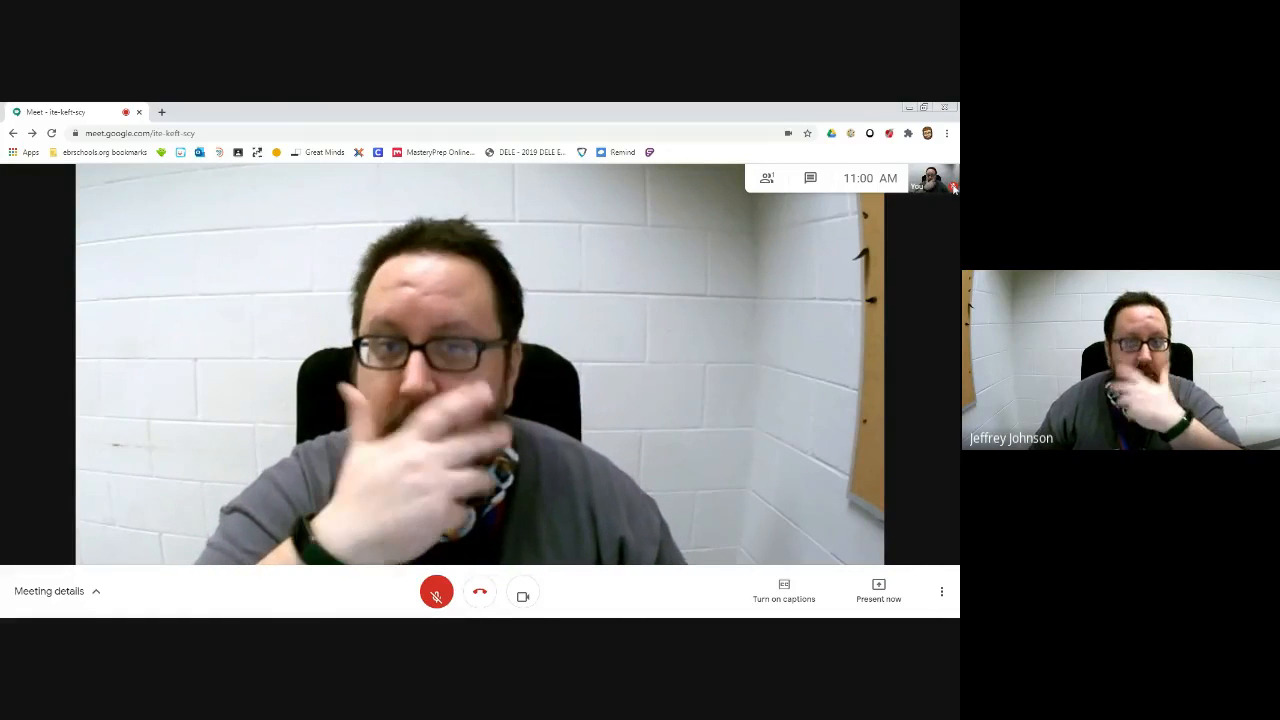
left_click(440, 594)
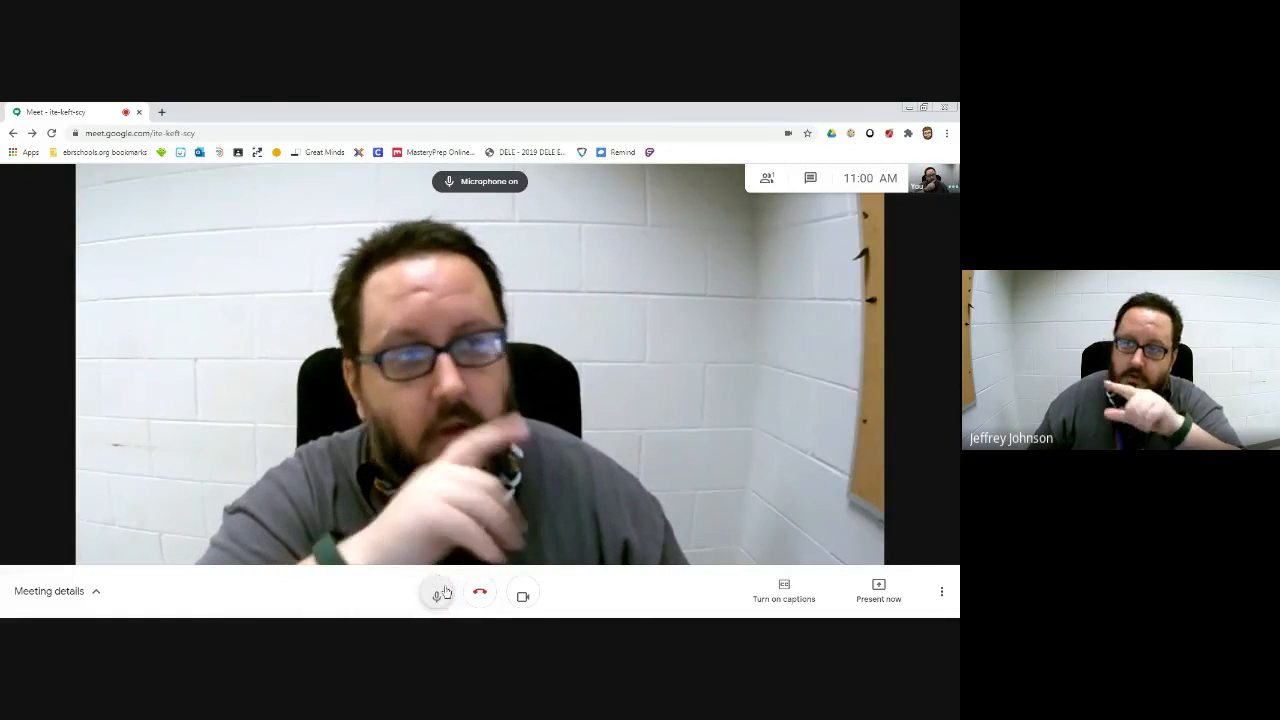
left_click(445, 593)
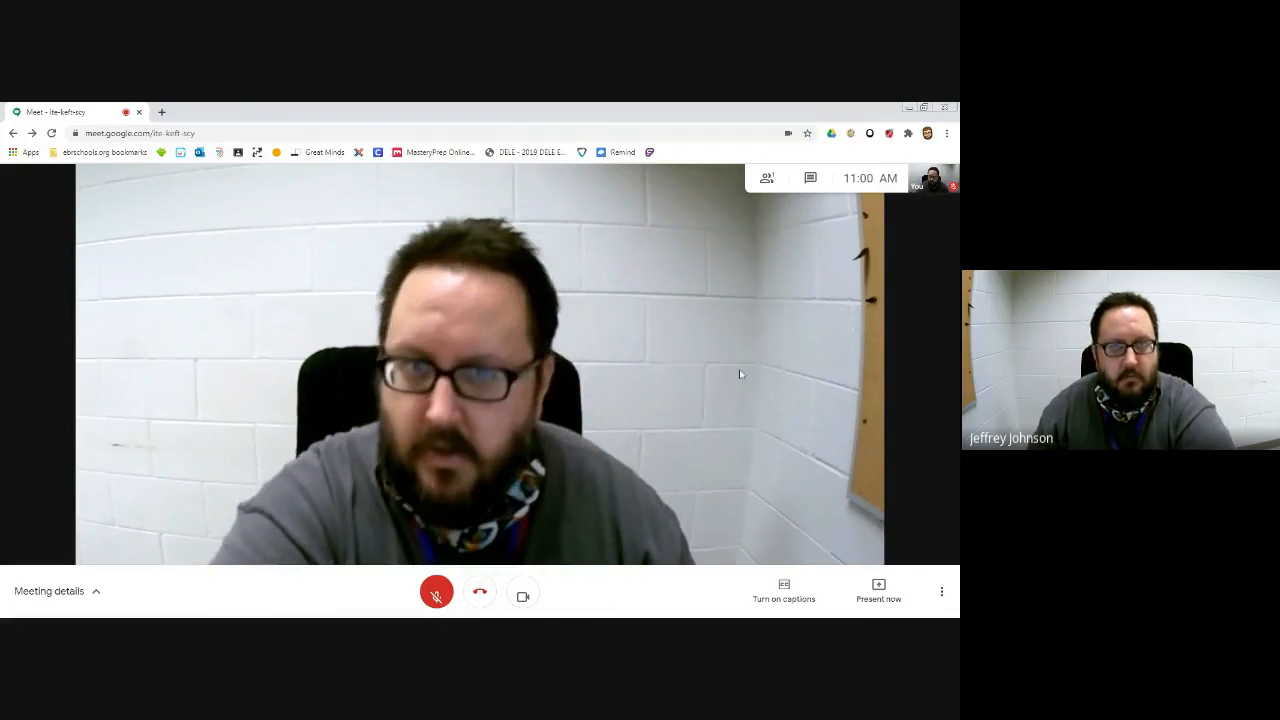
Check the meeting's participant list and send the chat message "I don't understand" to everyone.
left_click(766, 181)
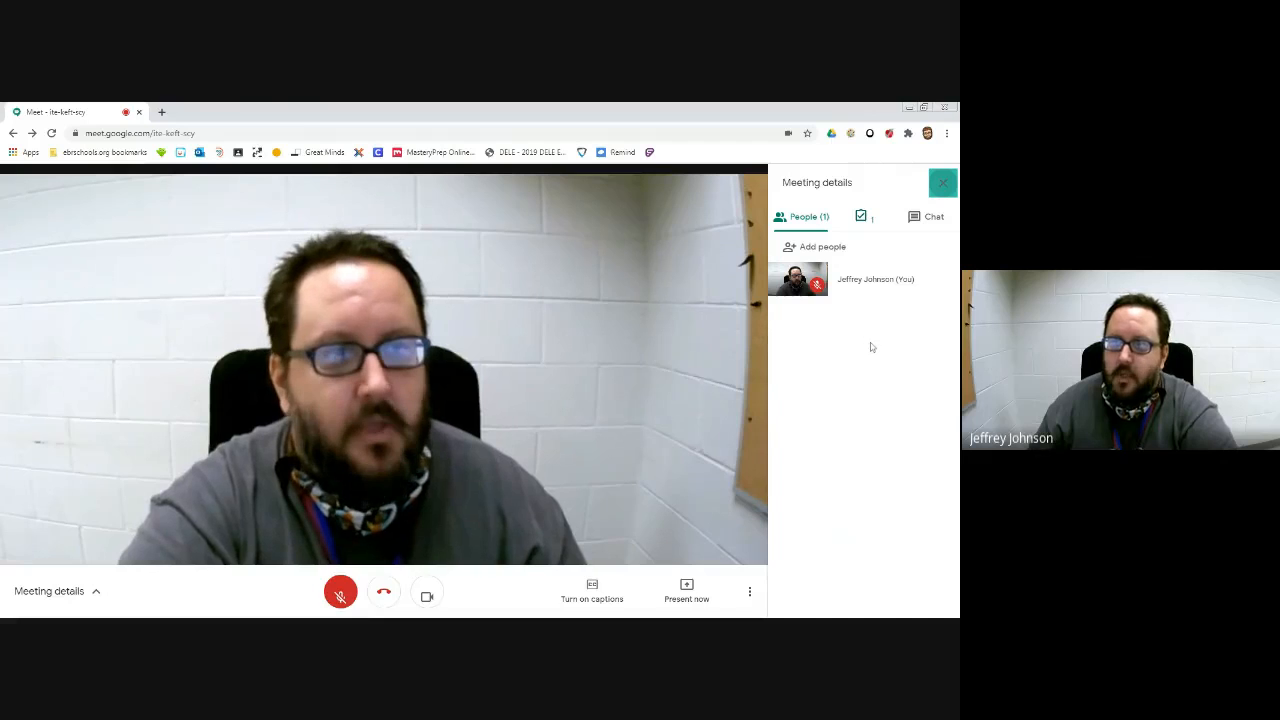
left_click(933, 217)
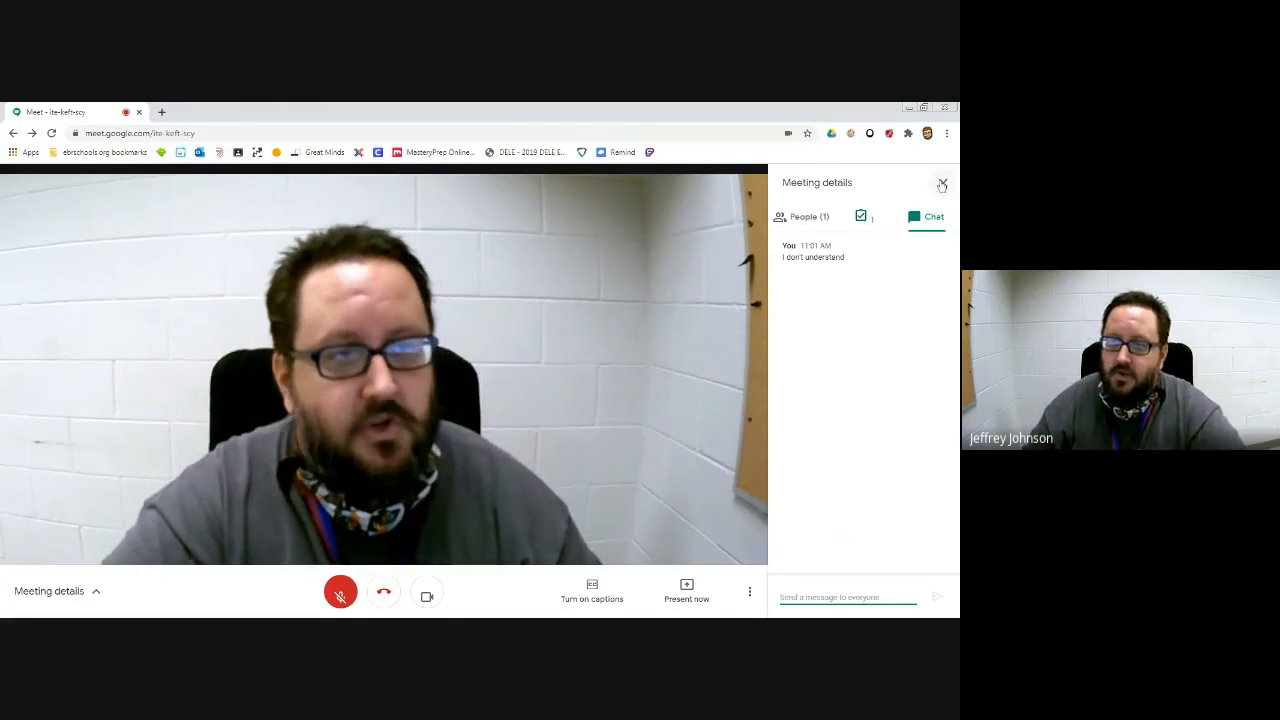
left_click(942, 184)
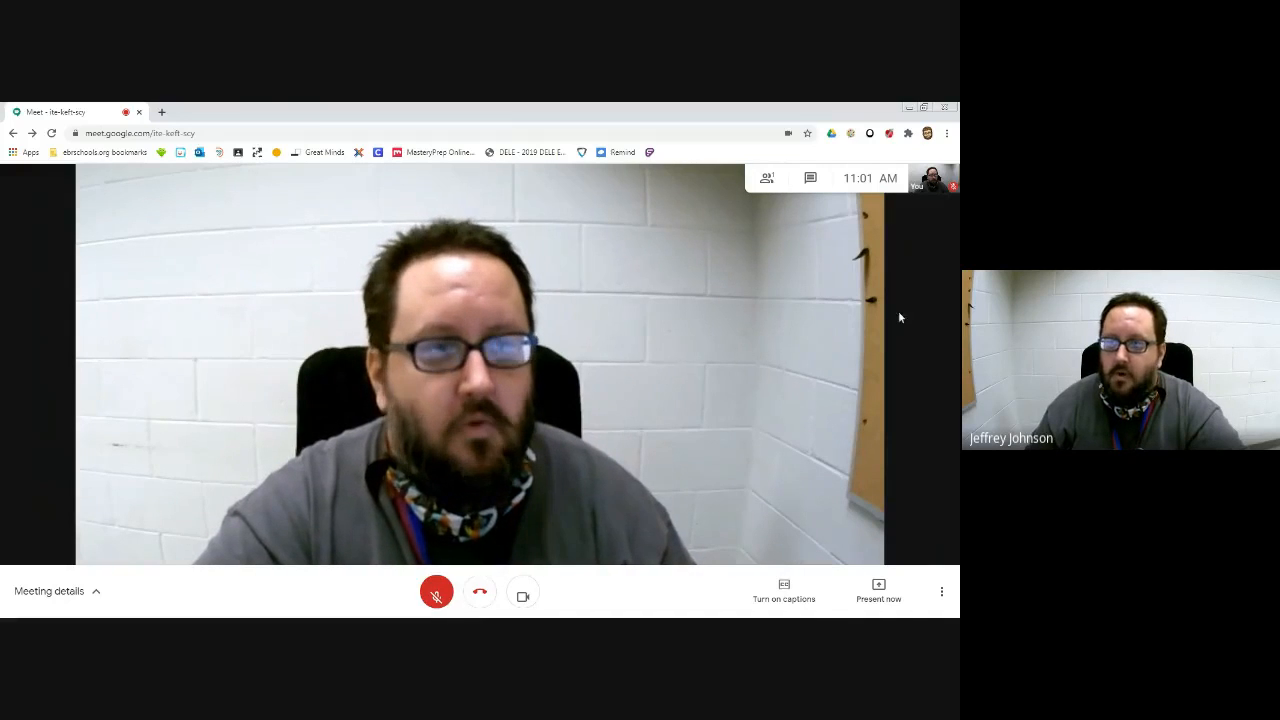
left_click(810, 177)
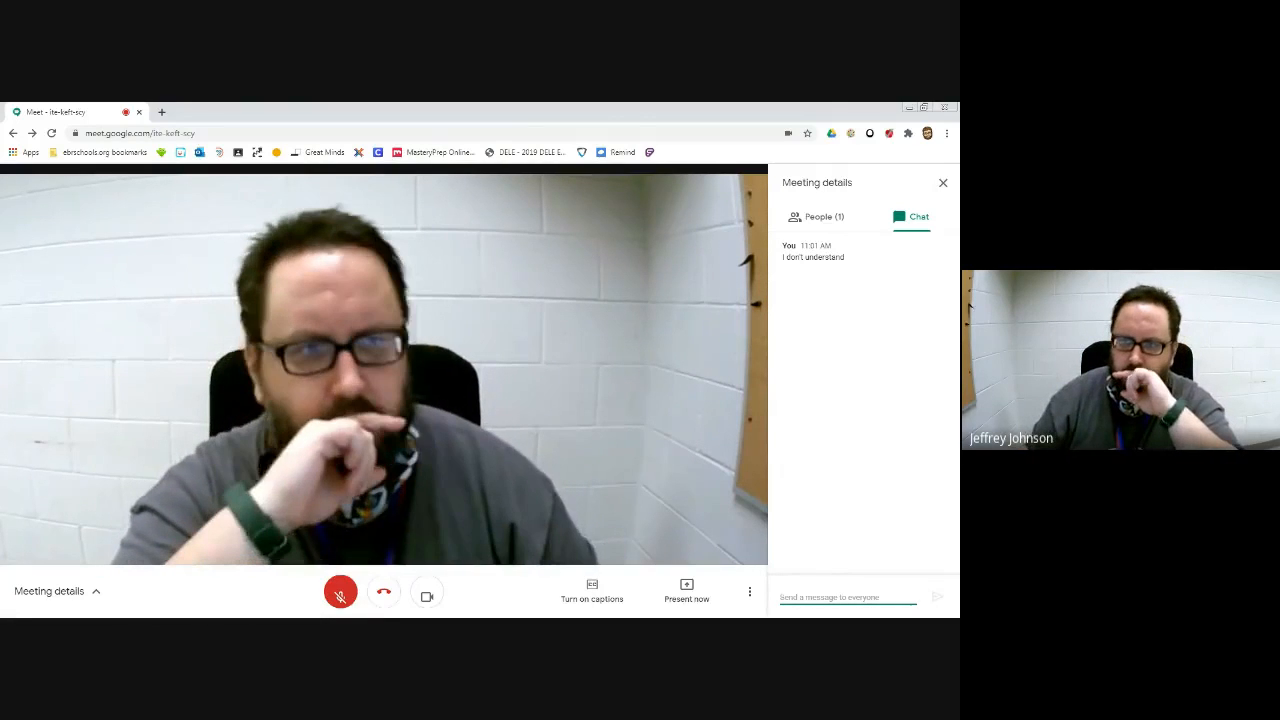
left_click(942, 183)
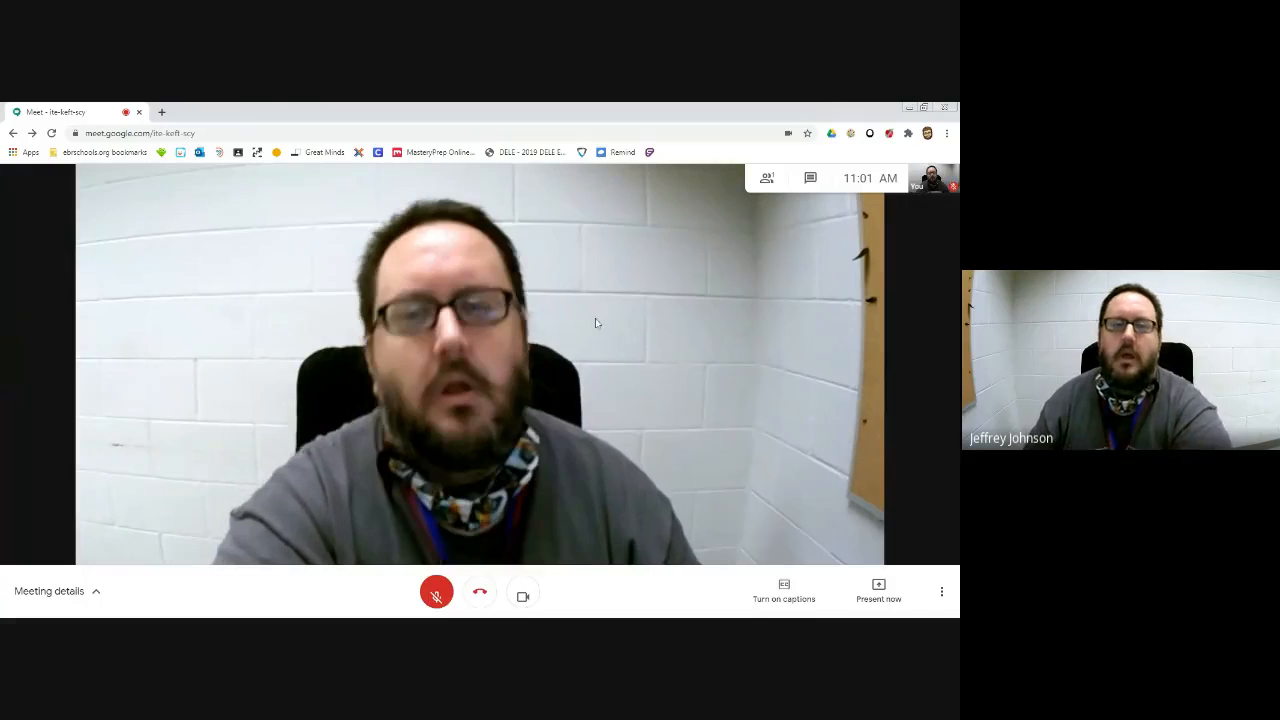
Review the meeting's joining info and its attachments, and close the meeting details.
left_click(55, 595)
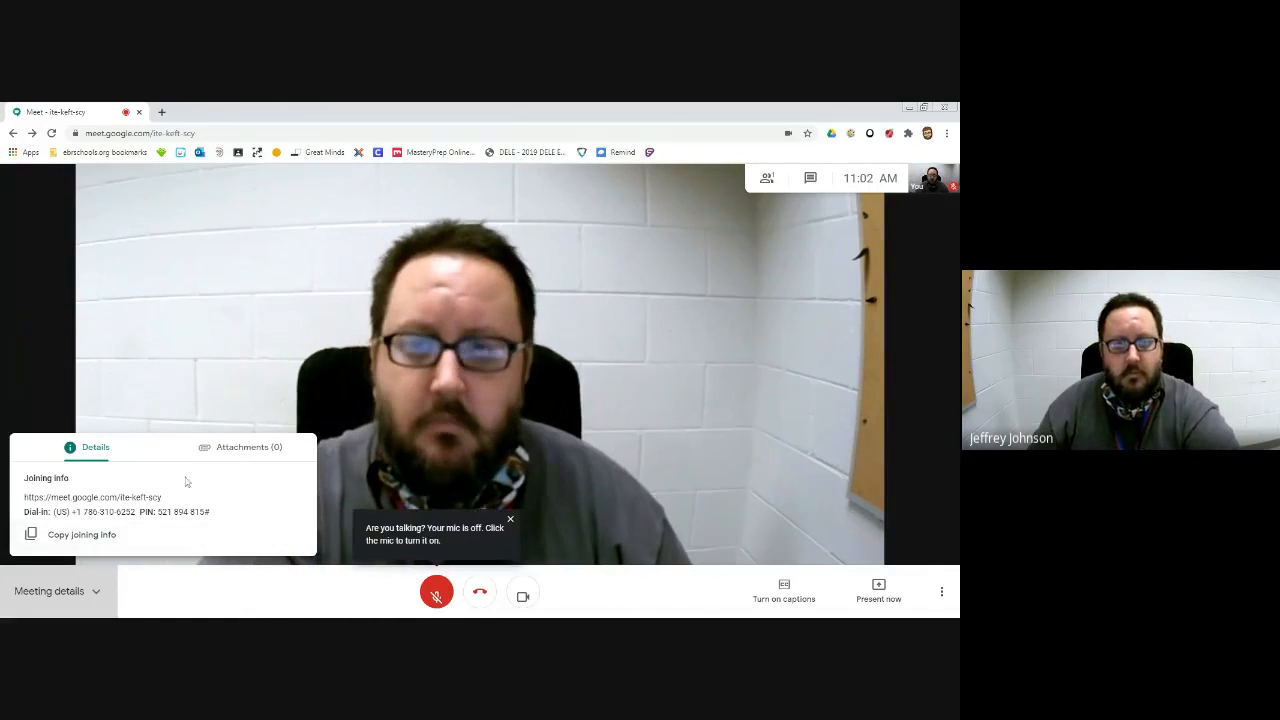
left_click(220, 451)
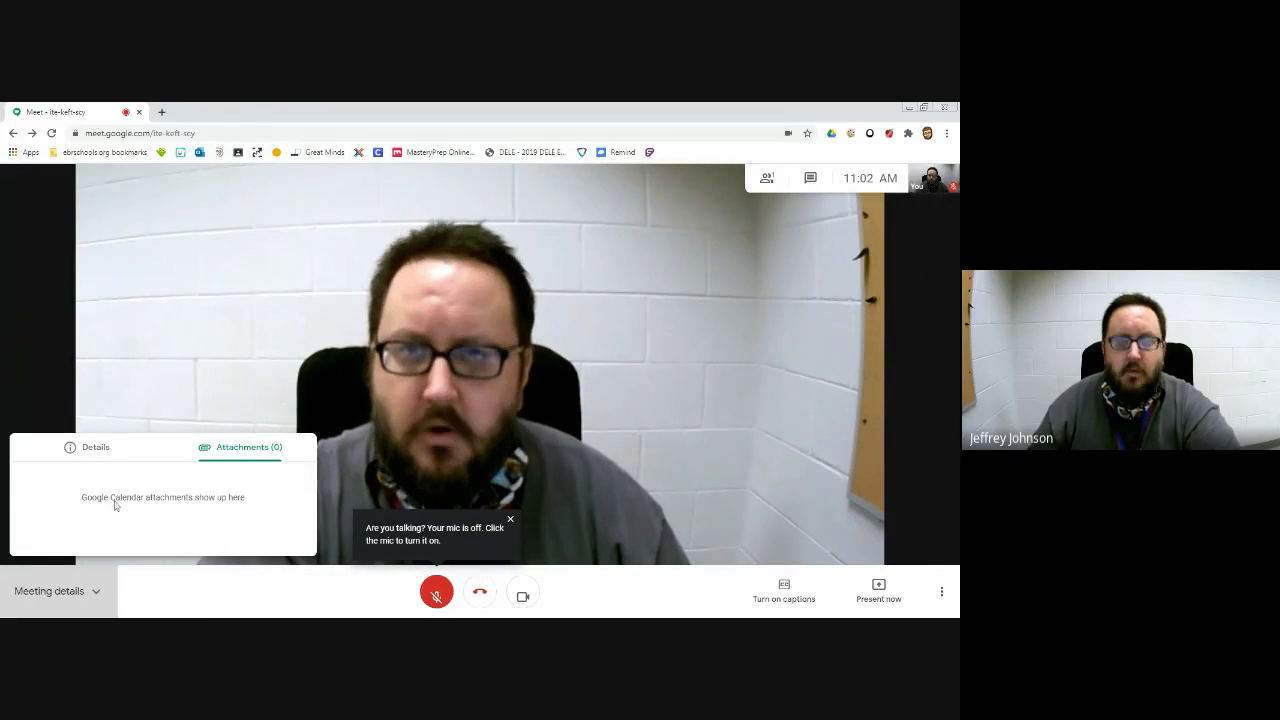
left_click(223, 363)
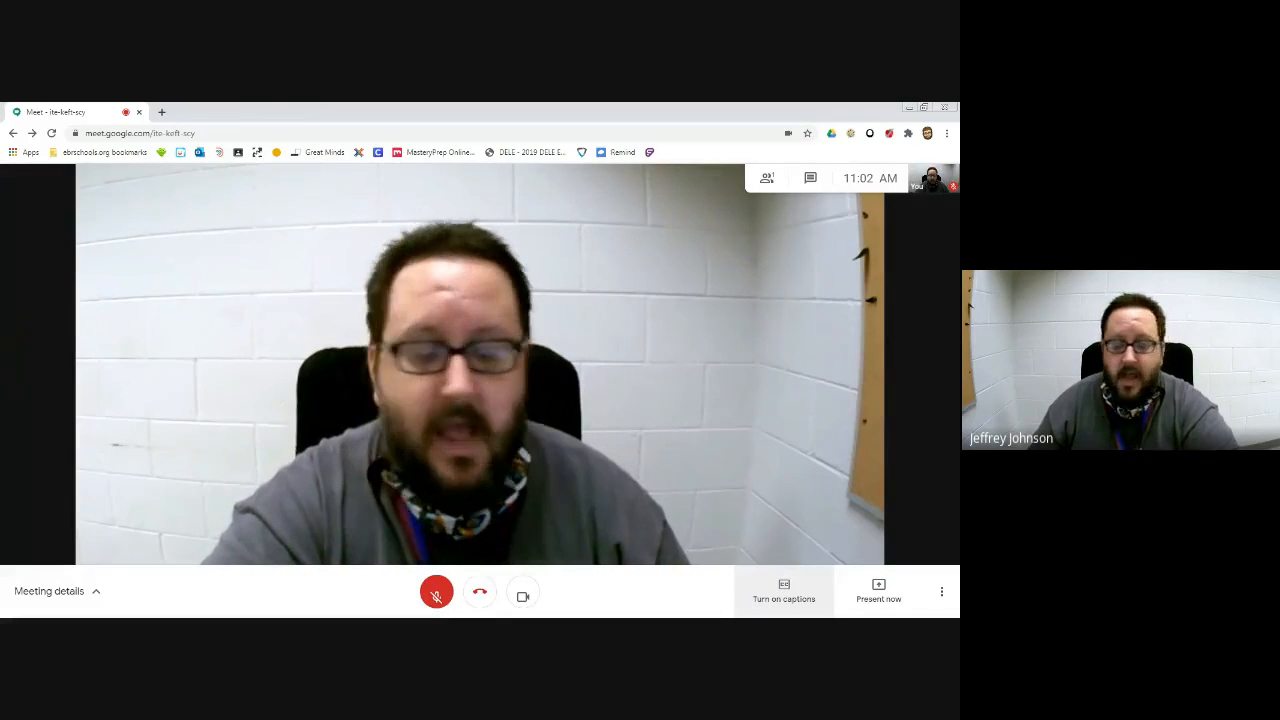
Test live captions with the microphone unmuted, and turn the captions off again.
left_click(776, 590)
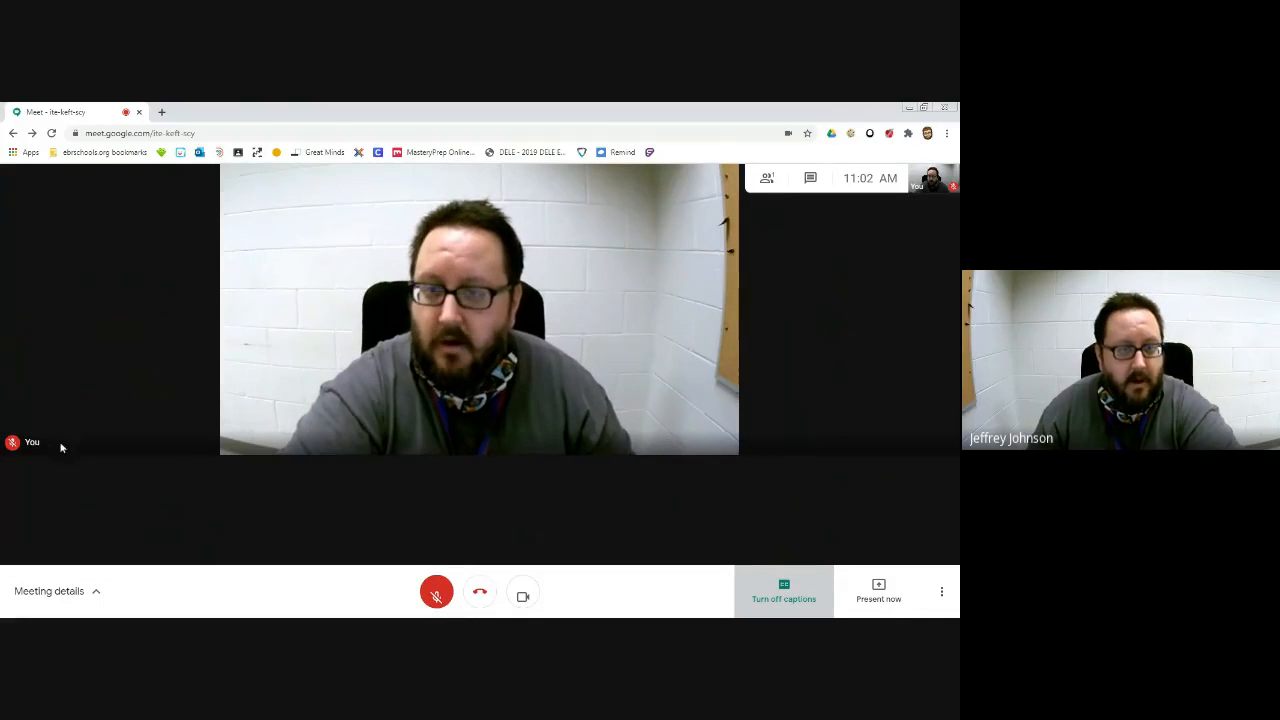
left_click(436, 593)
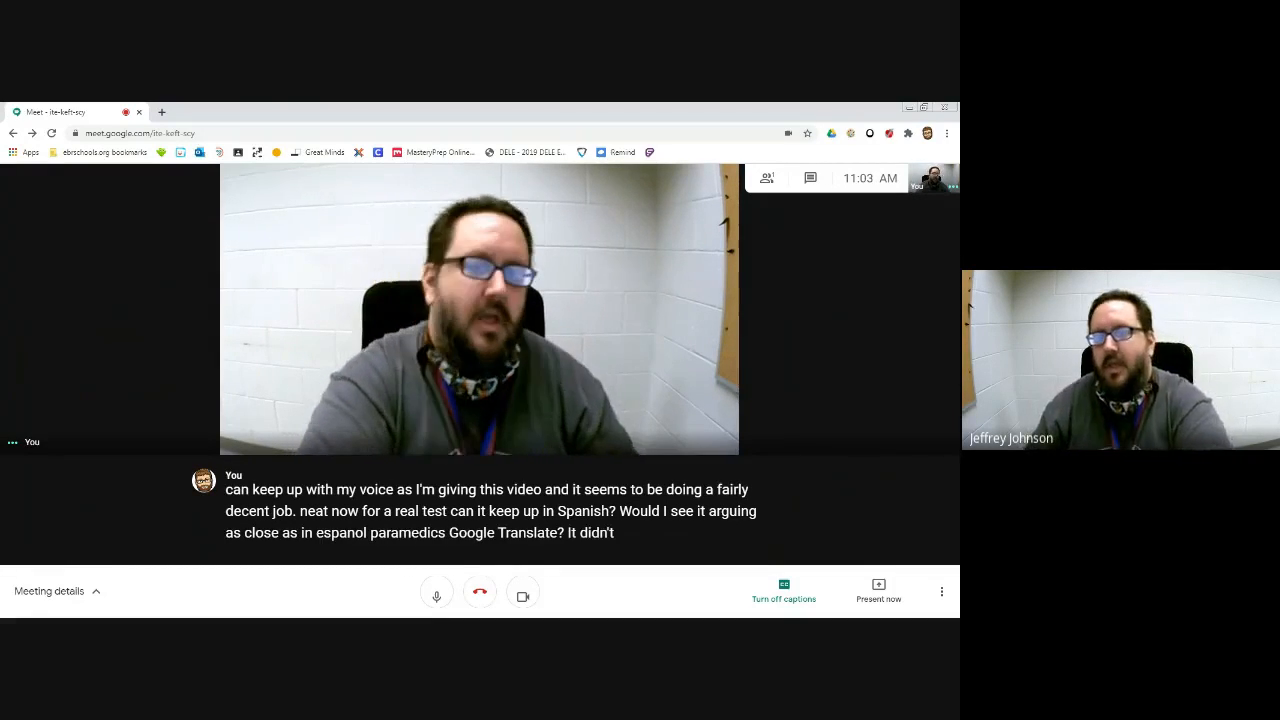
left_click(769, 592)
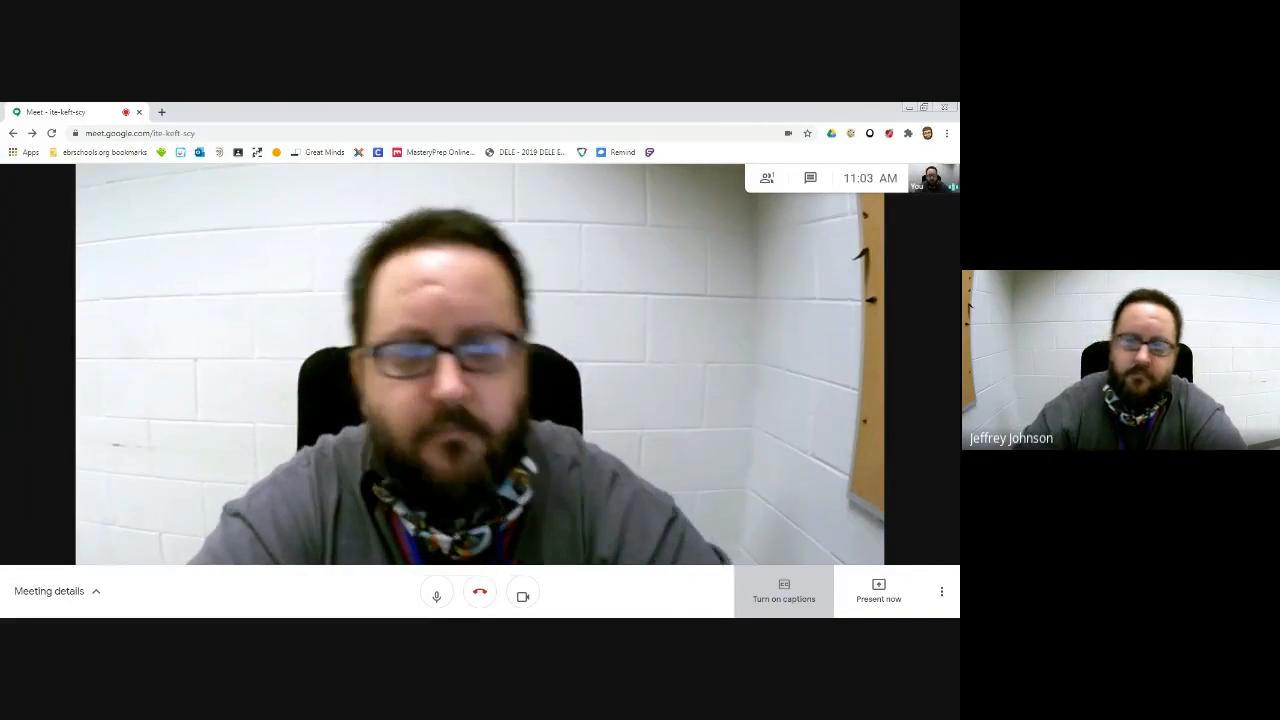
Present the entire Screen 3 with the Lección Preliminar slide to the meeting and stop presenting.
left_click(878, 588)
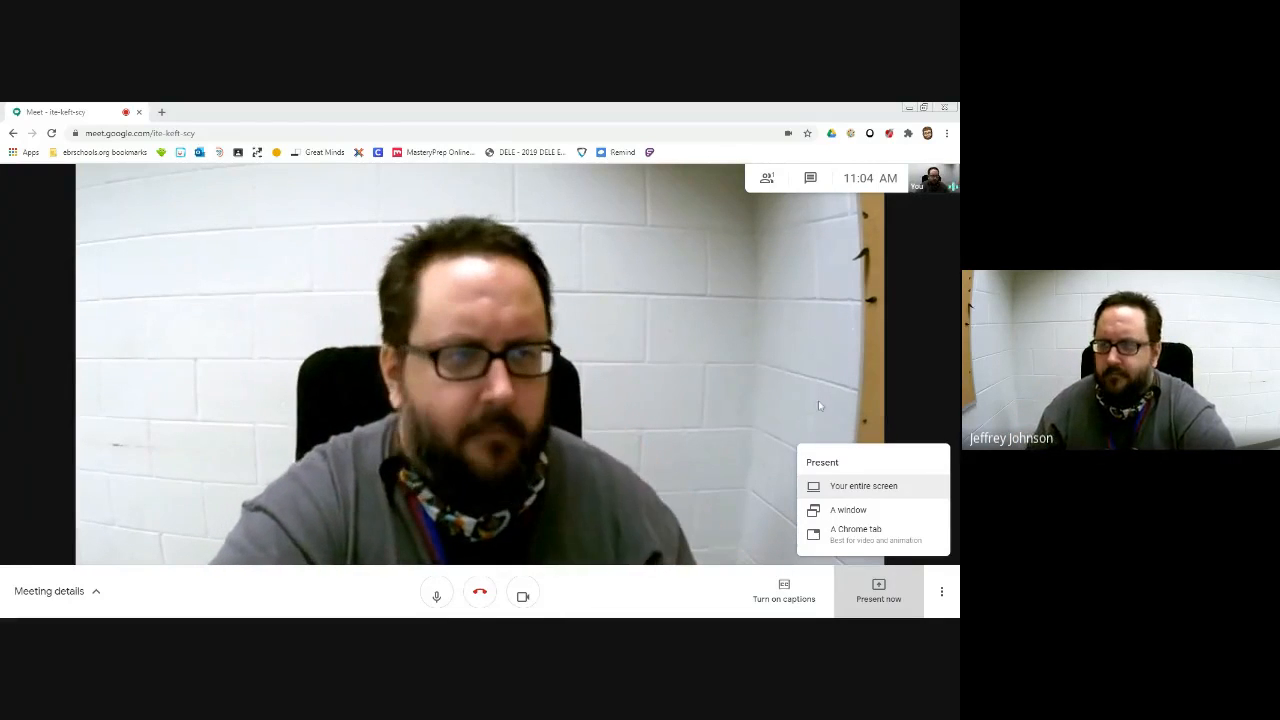
left_click(839, 488)
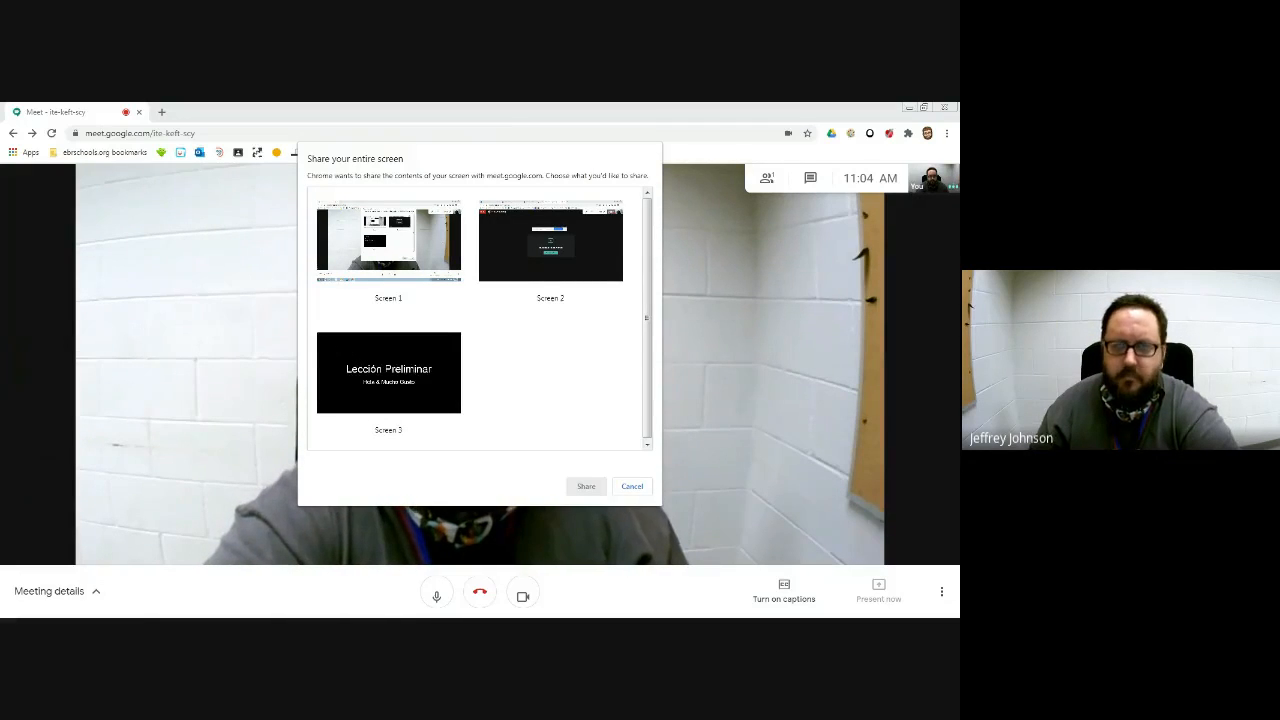
left_click(440, 373)
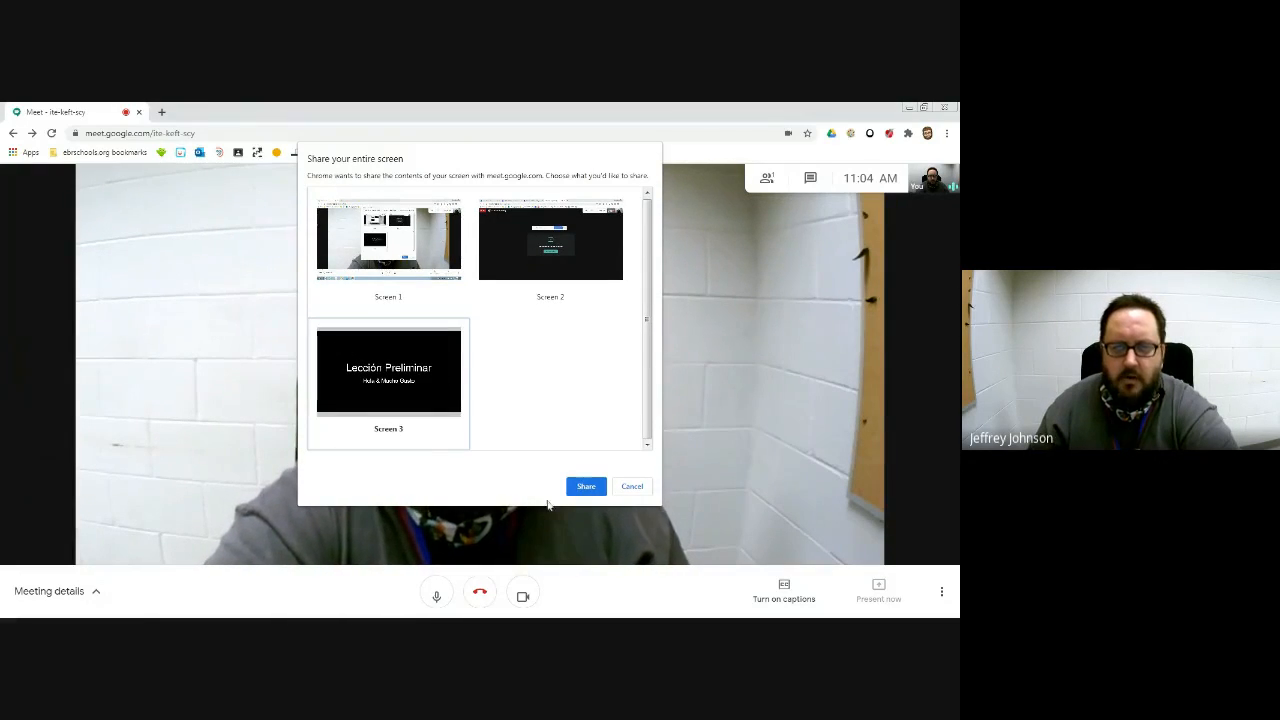
left_click(585, 487)
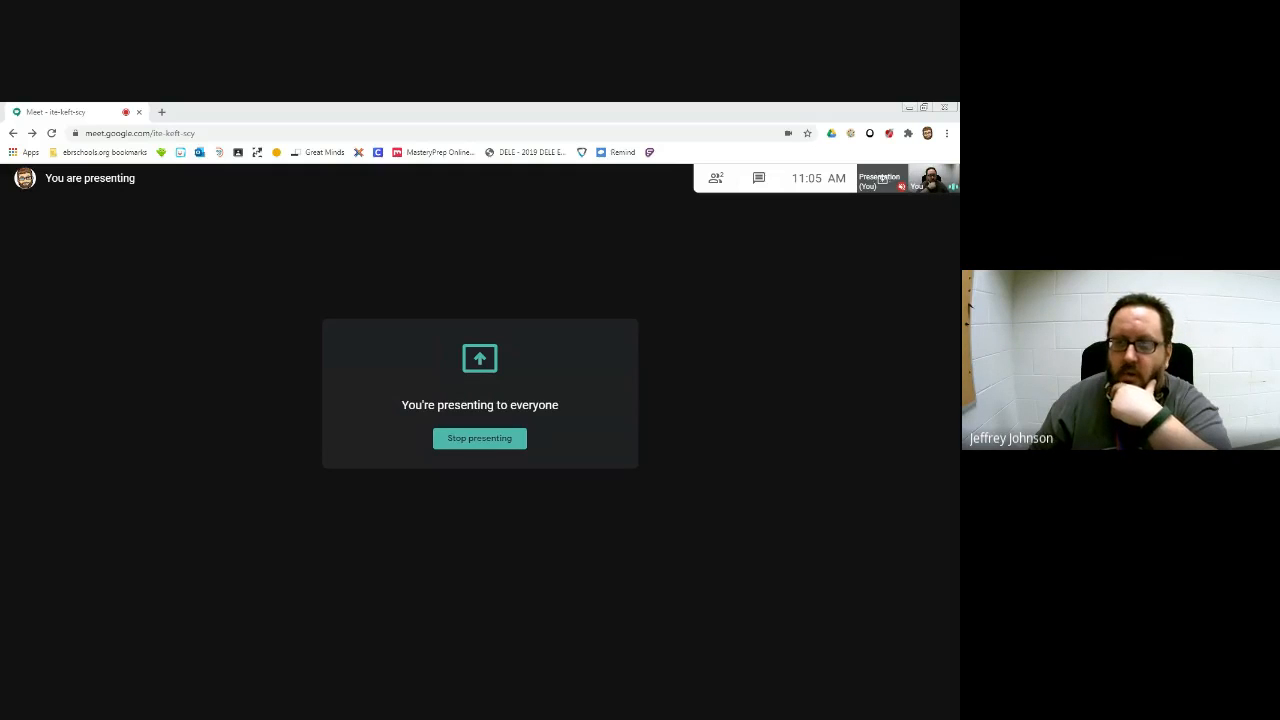
mouse_move(676, 564)
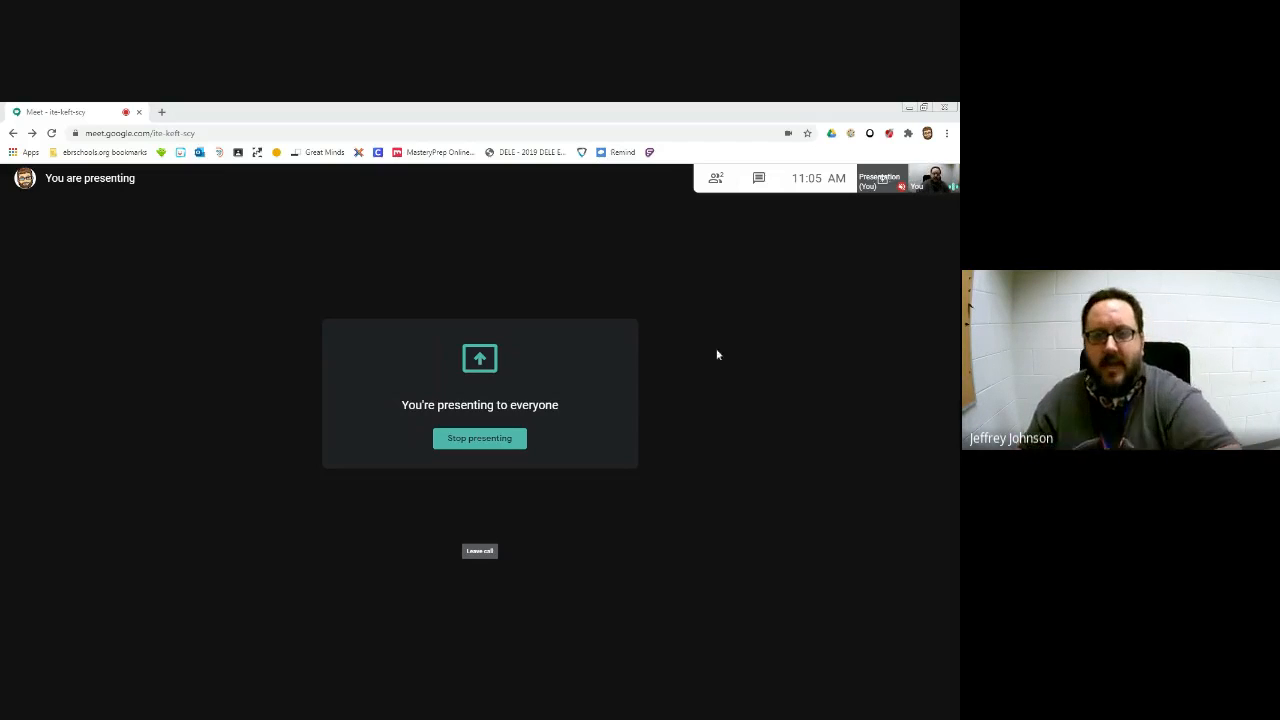
mouse_move(394, 217)
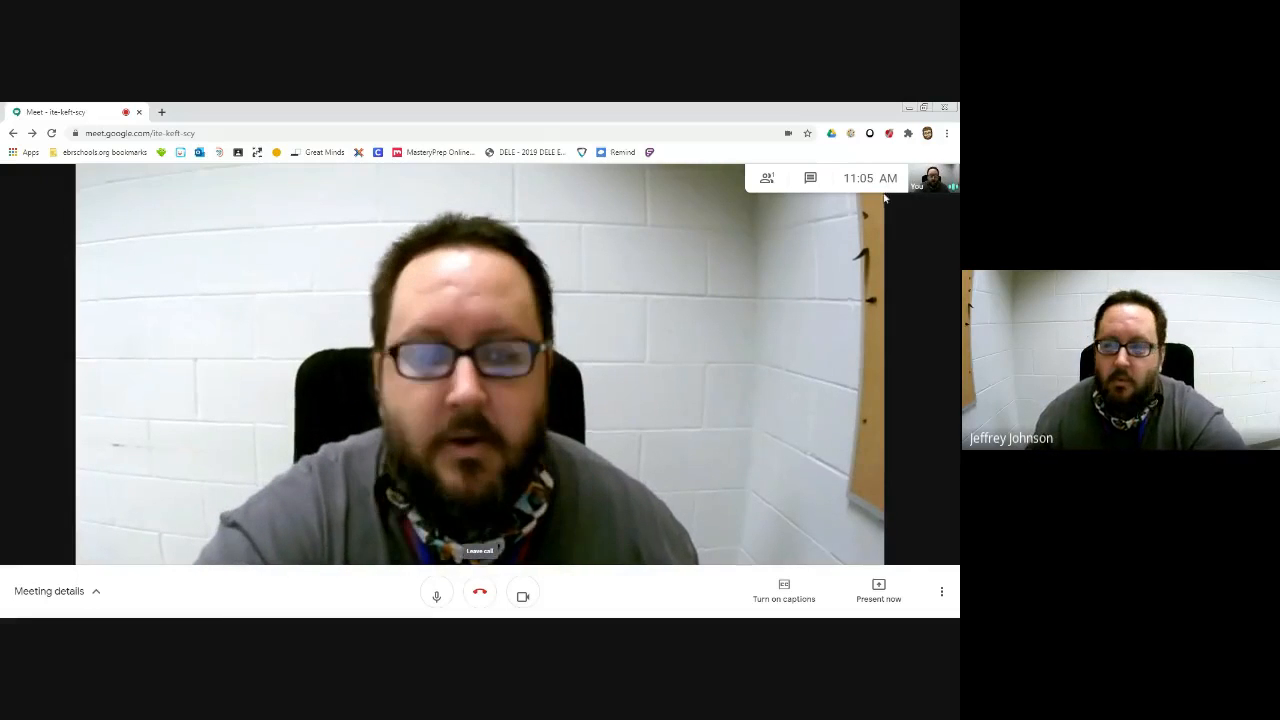
Present only the A1 Introductions slideshow window to the meeting.
left_click(870, 594)
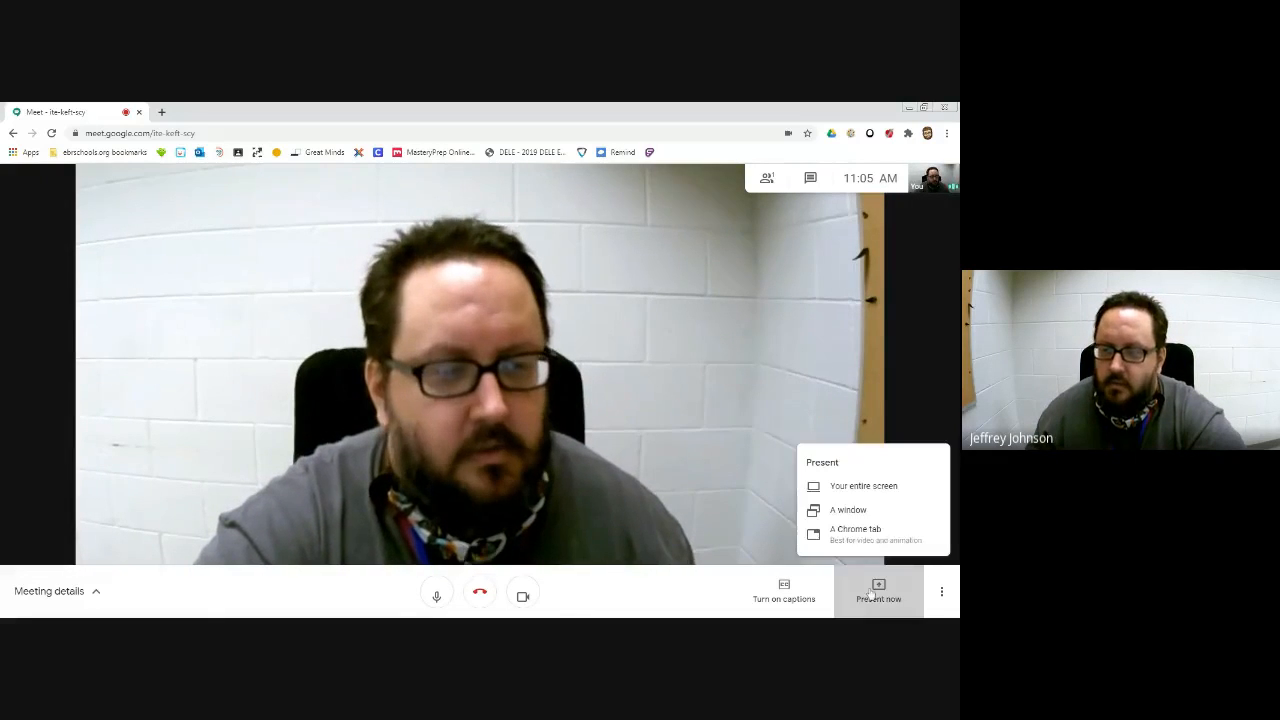
left_click(845, 510)
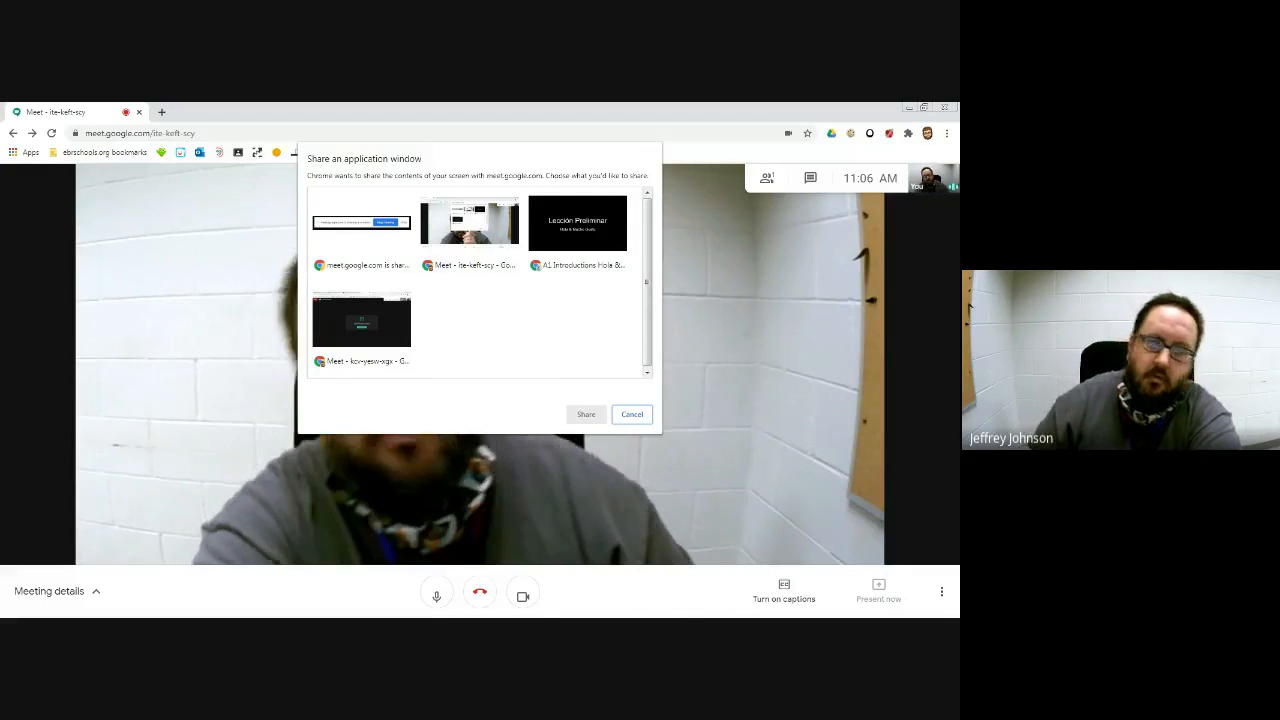
left_click(598, 237)
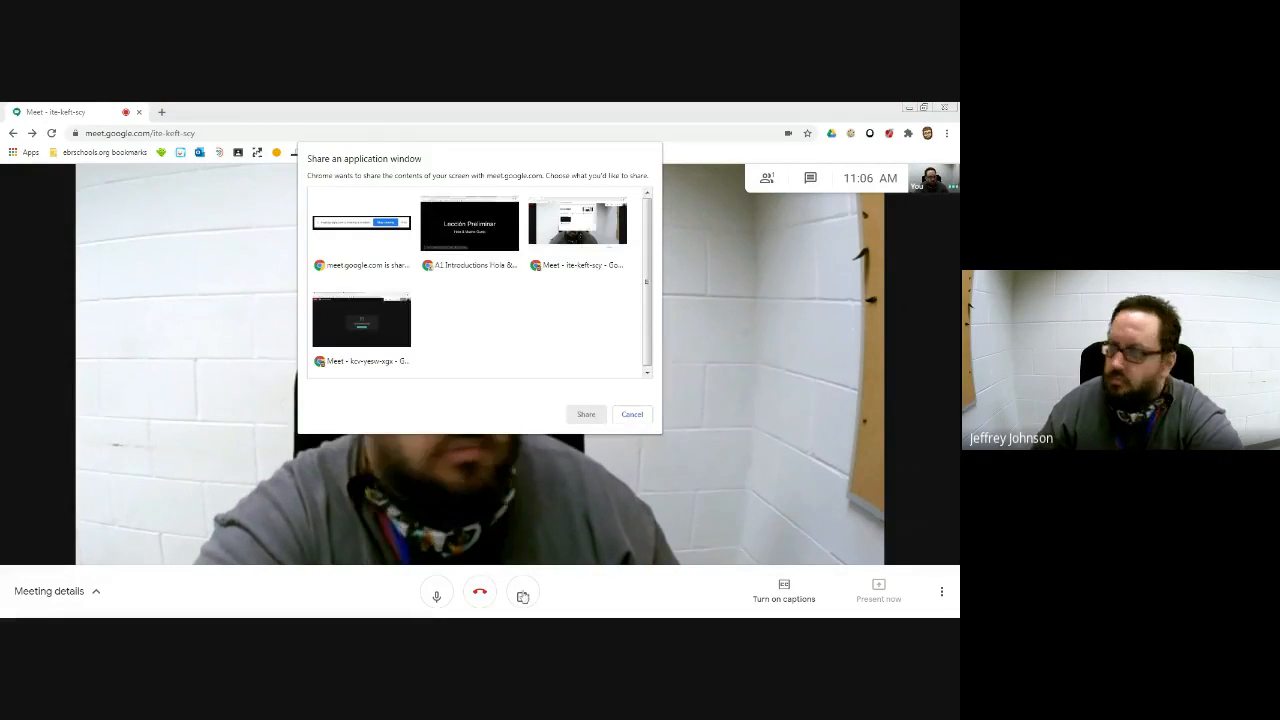
left_click(460, 243)
left_click(587, 415)
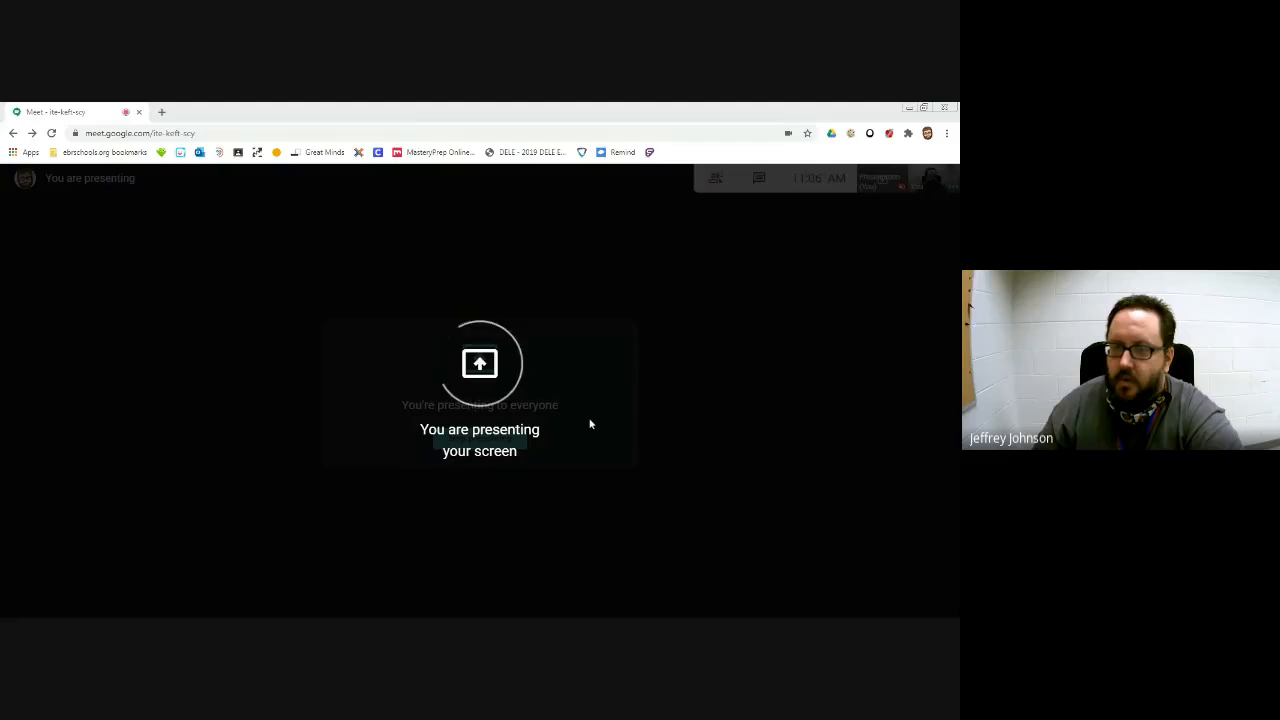
mouse_move(505, 583)
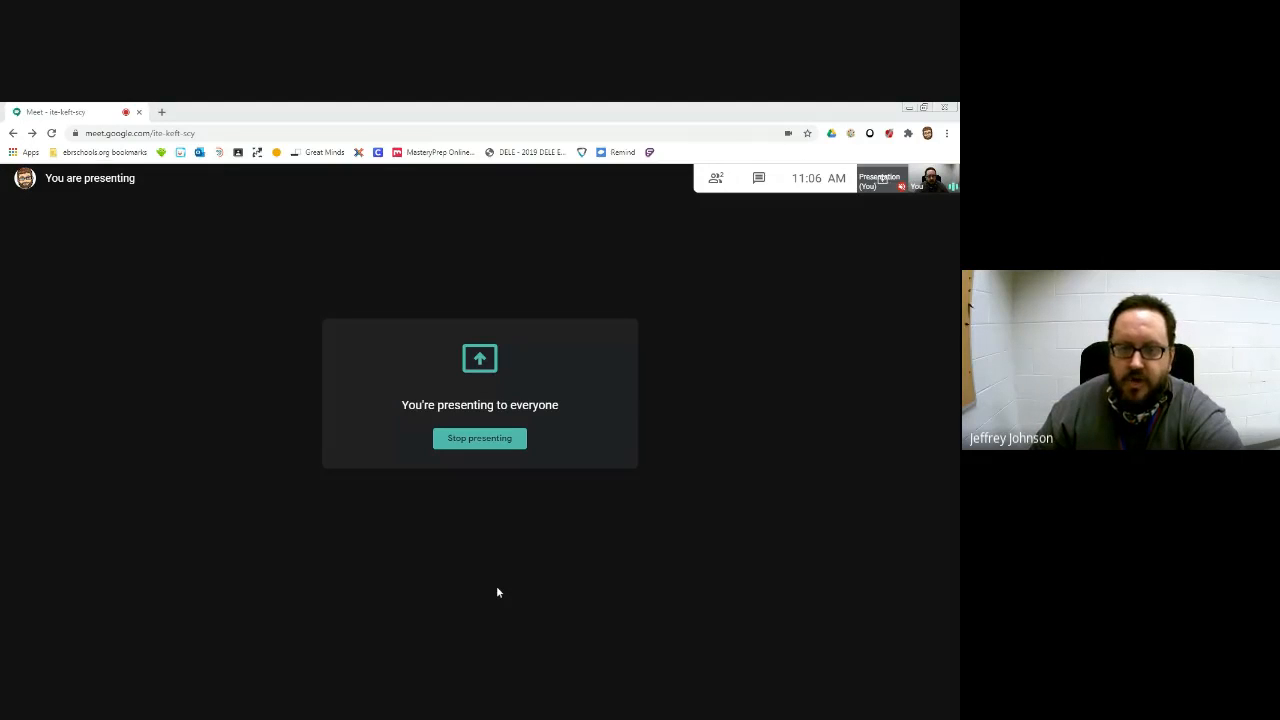
Stop presenting the slideshow window to the meeting.
mouse_move(543, 425)
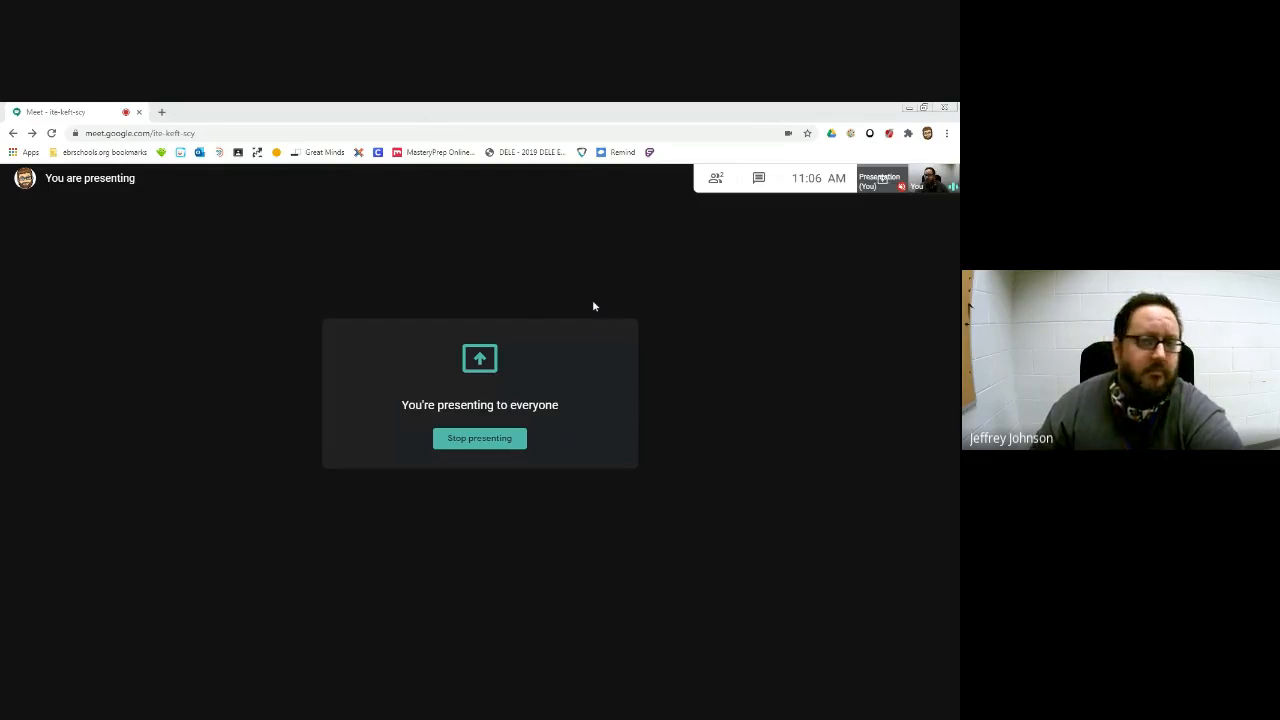
mouse_move(591, 348)
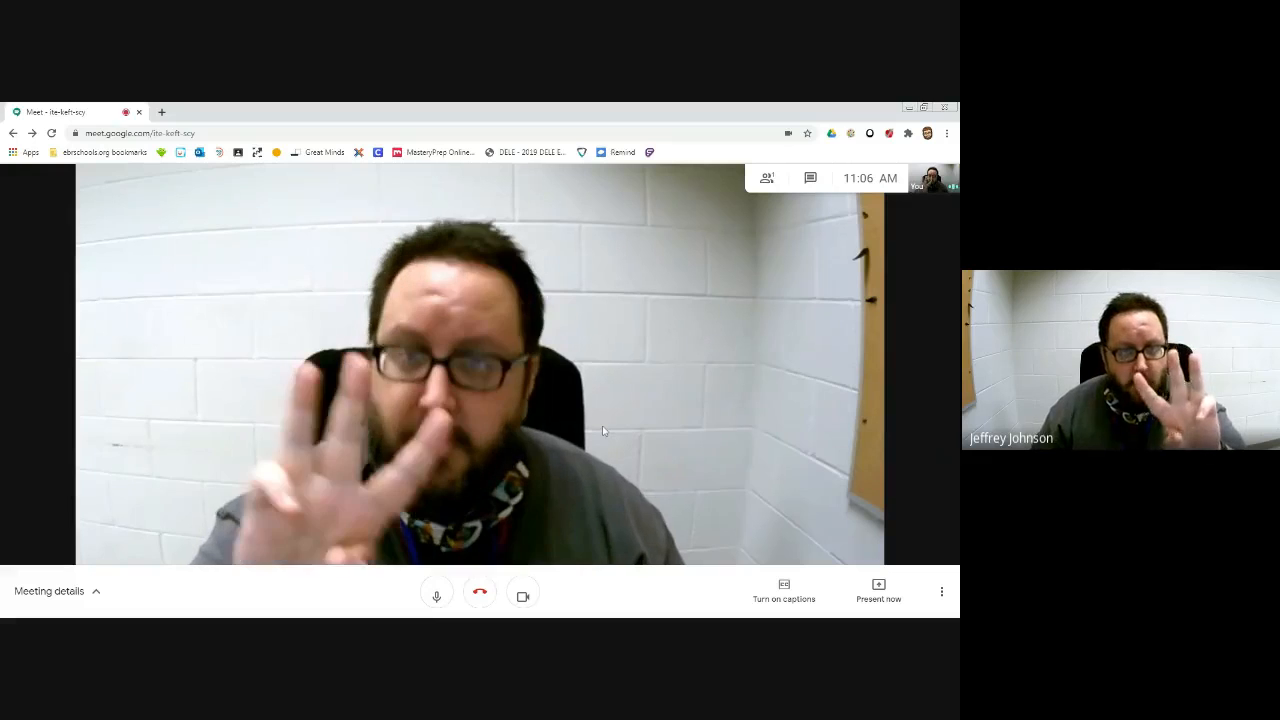
Present the A1 Introductions Hola & Mucho Gusto Chrome tab with audio, and switch the sharing to the current Meet tab instead.
left_click(882, 590)
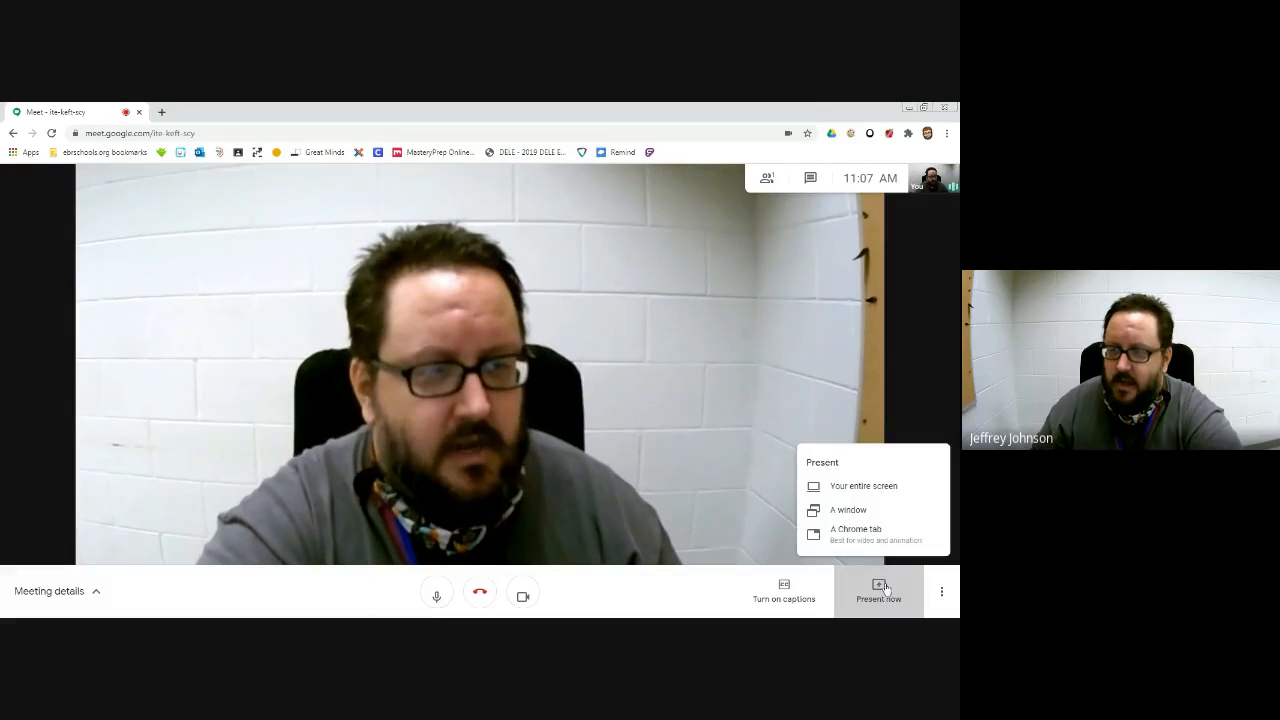
left_click(856, 536)
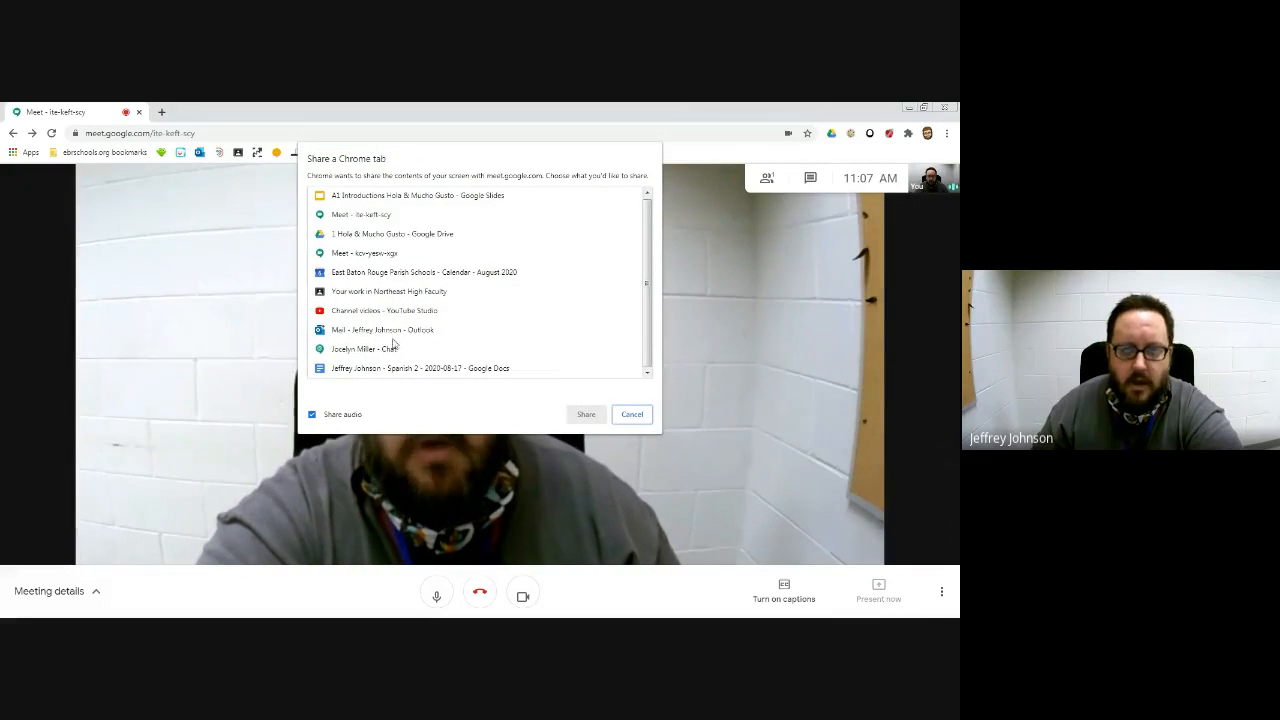
left_click(400, 196)
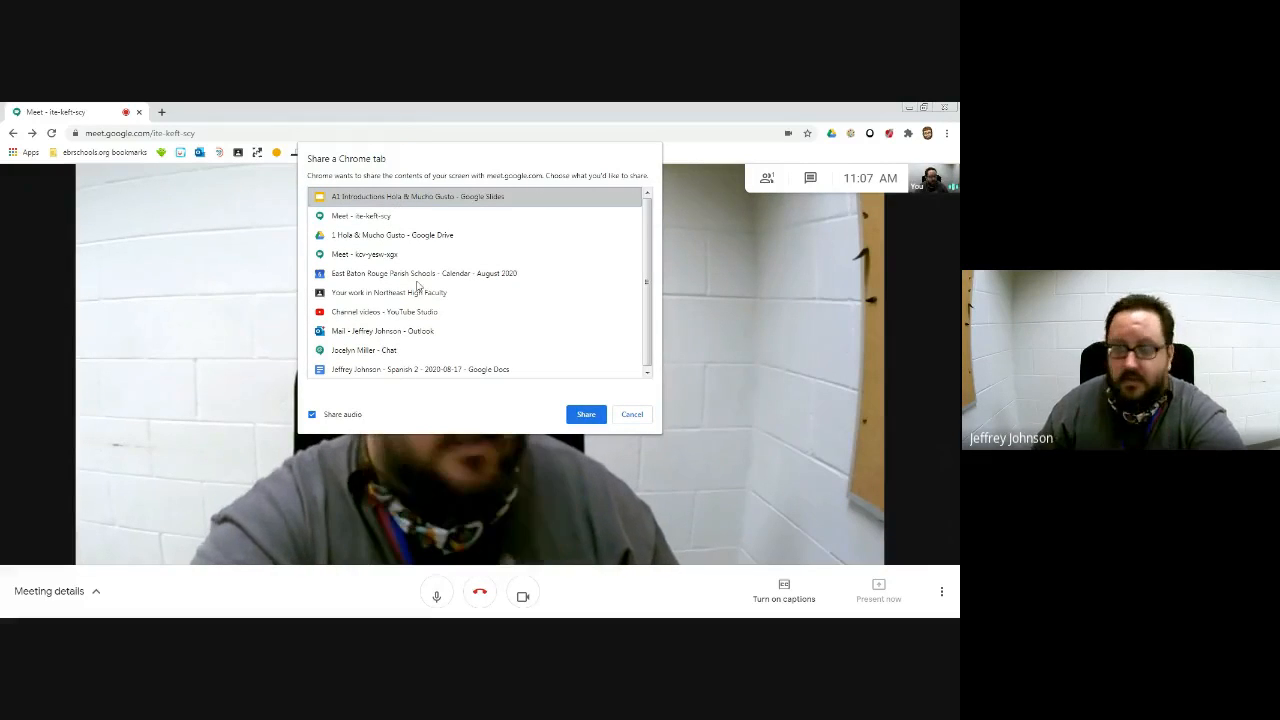
left_click(585, 414)
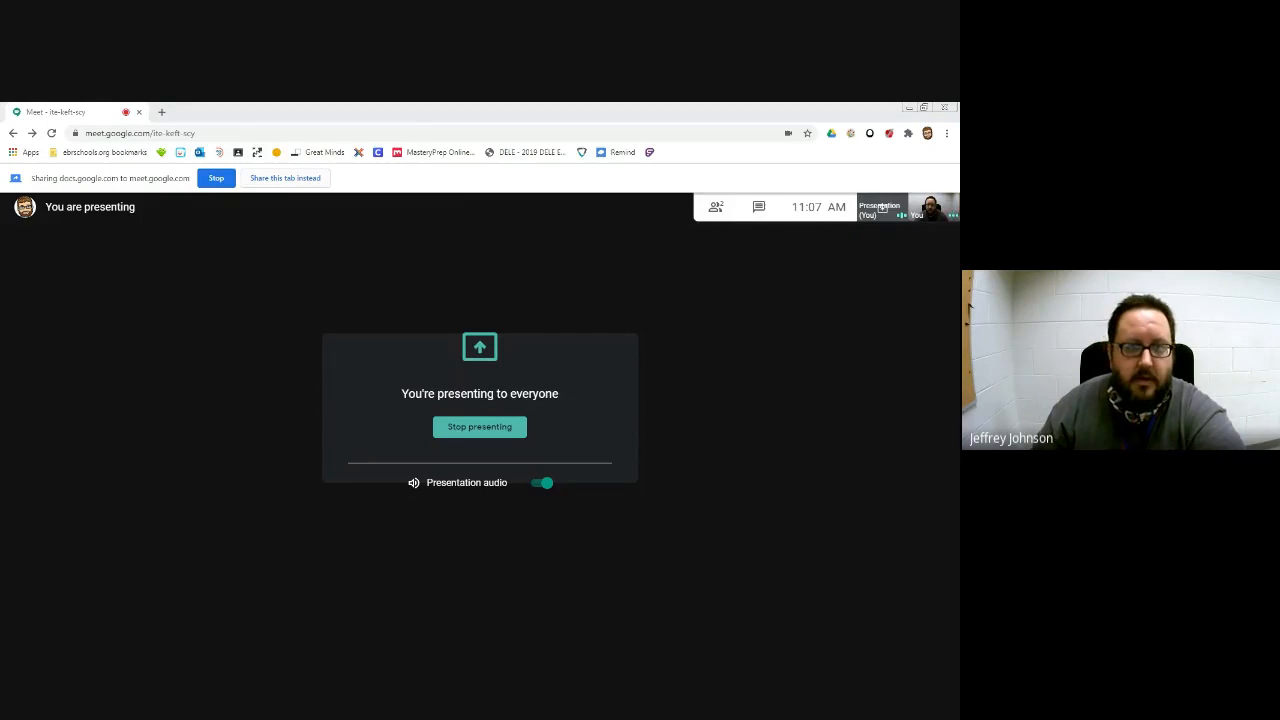
left_click(289, 178)
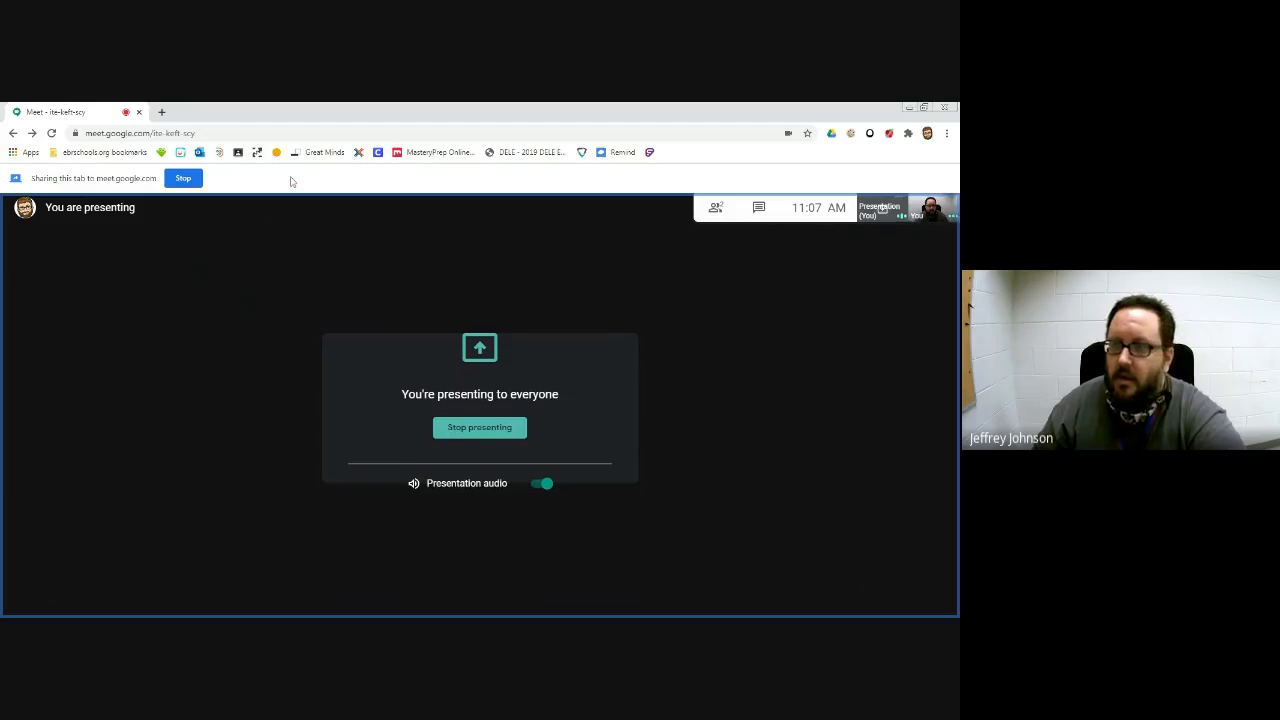